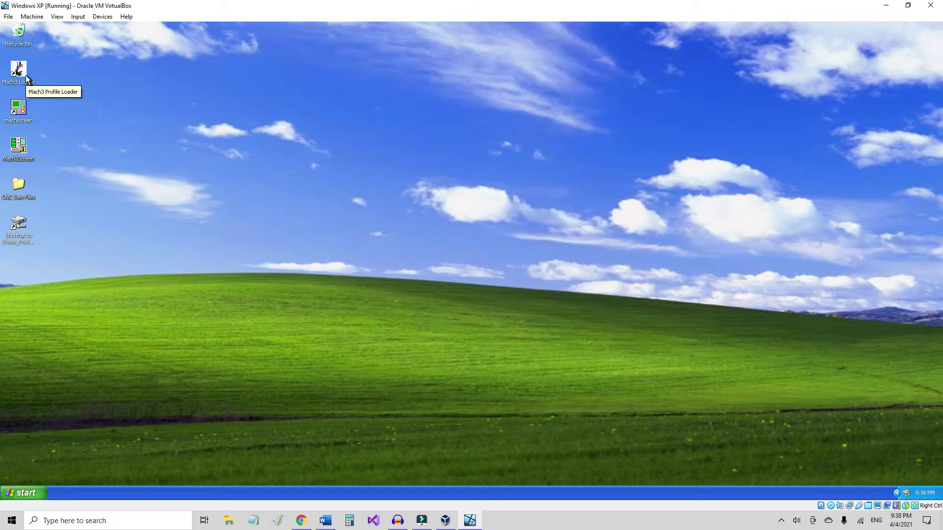
- Launch the Mach3 Loader from the Windows XP desktop
double_click(18, 71)
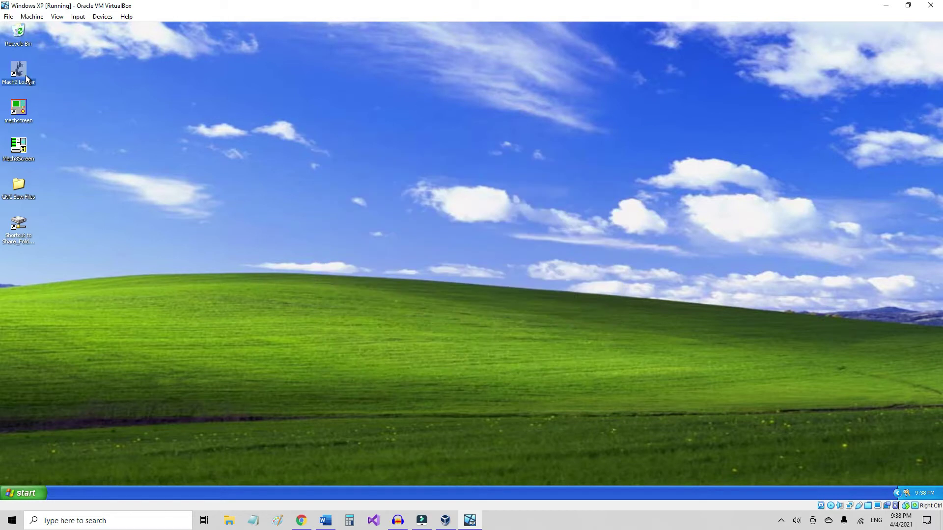
- Start Mach3 with the Mach3Mill profile, nudge the window up, and home all three axes
left_click(519, 316)
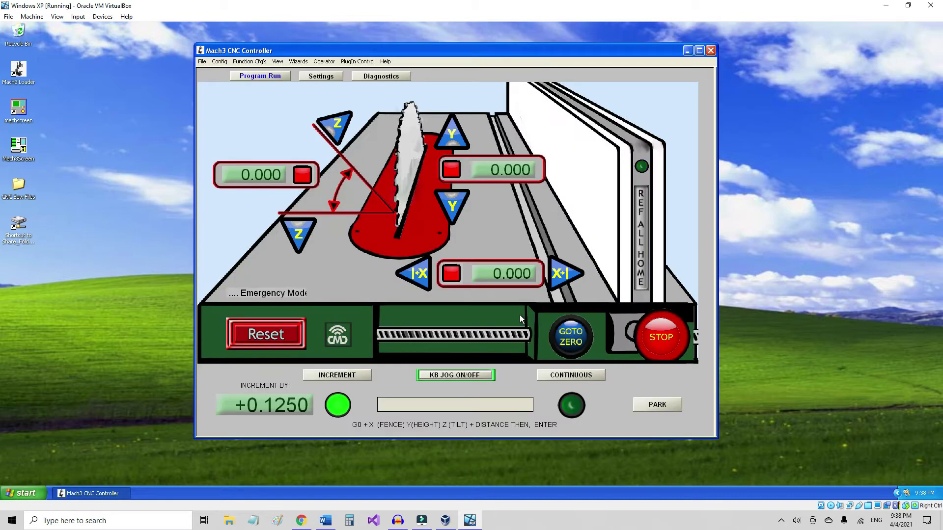
left_click_drag(495, 52, 496, 49)
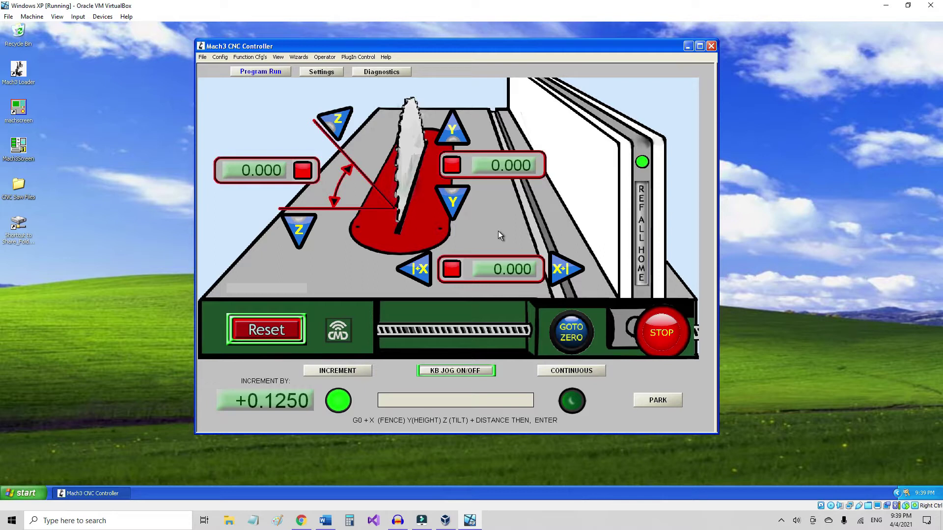
left_click(644, 217)
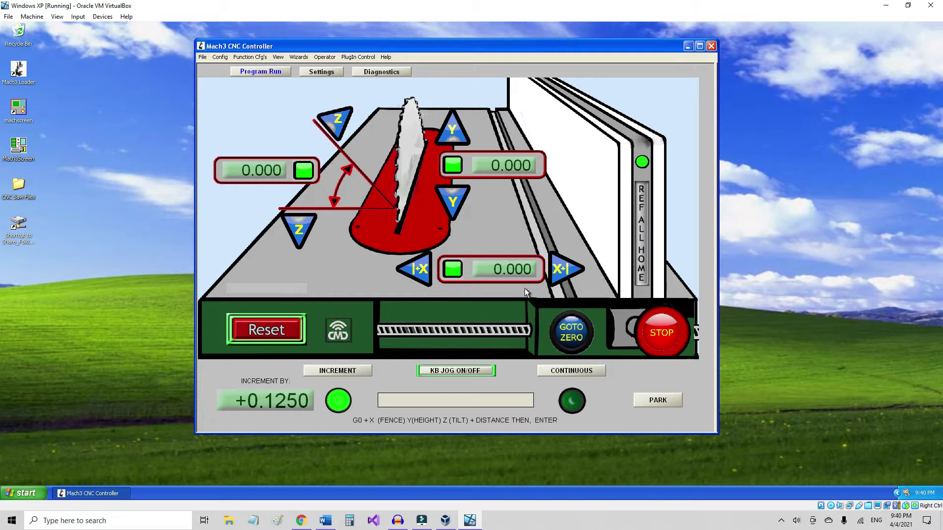
- Cycle the jog and MDI controls, leaving jogging in continuous mode with readouts at 0.000
left_click(264, 180)
left_click(350, 376)
left_click(453, 375)
left_click(428, 399)
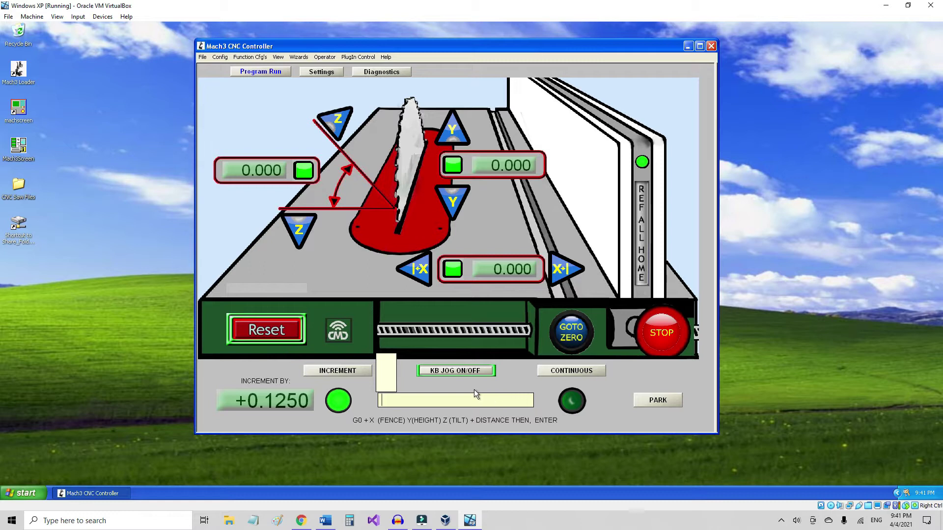
left_click(555, 374)
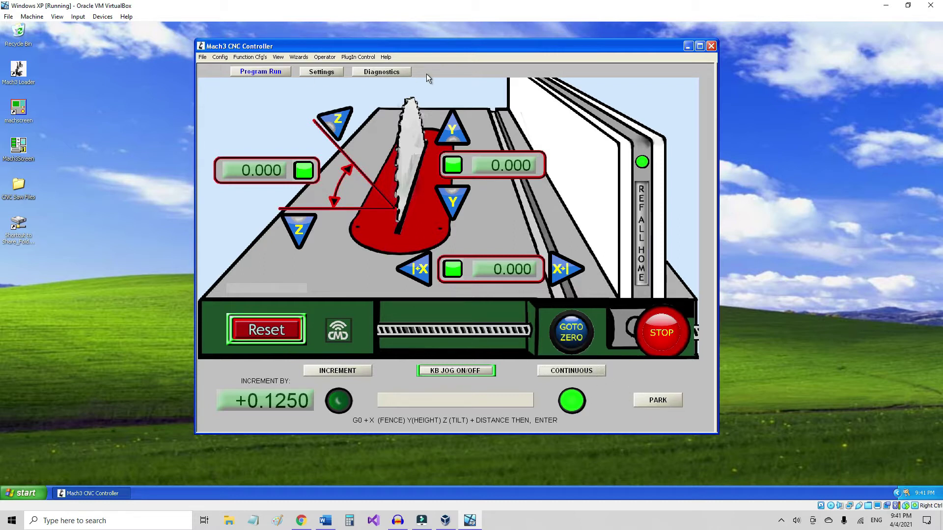
left_click(307, 75)
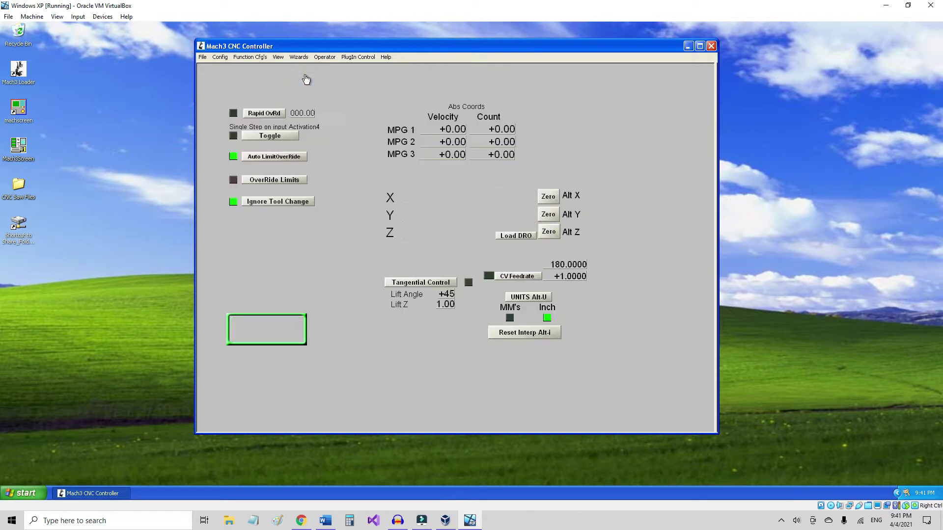
left_click(371, 75)
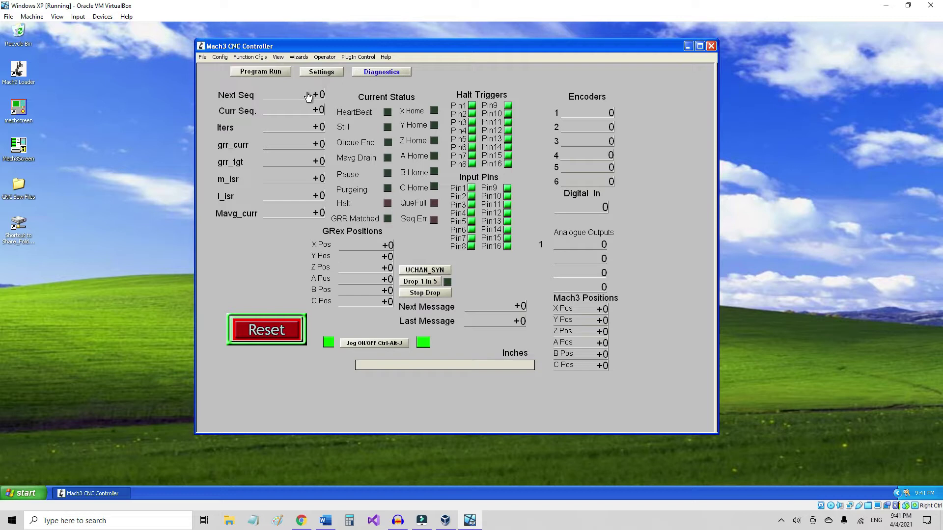
key("Tab")
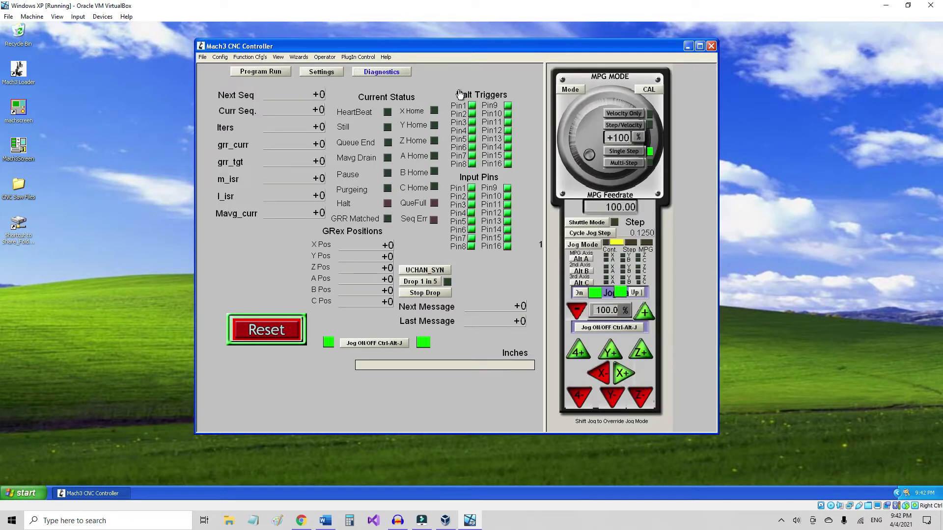
key("Tab")
left_click(280, 74)
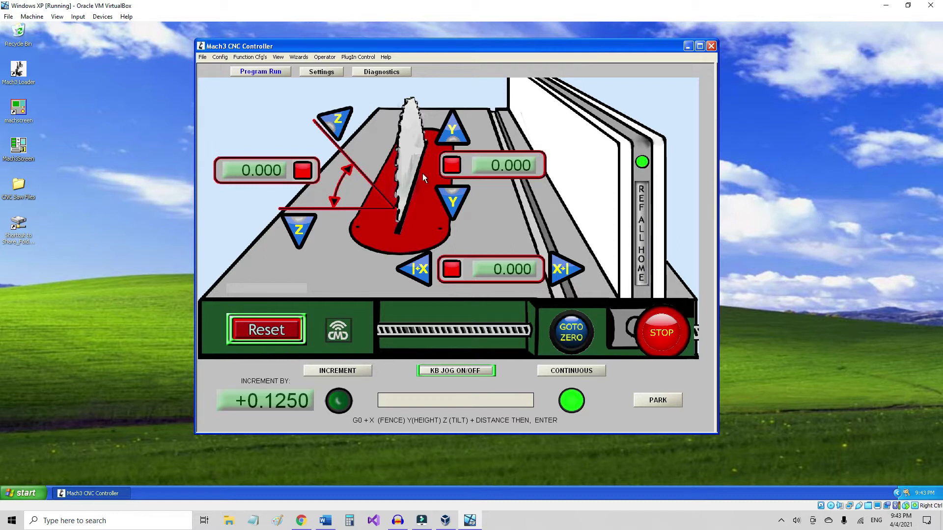
- Home all axes, set a 1.0000 incremental jog step, and jog the fence one step along +X
left_click(642, 240)
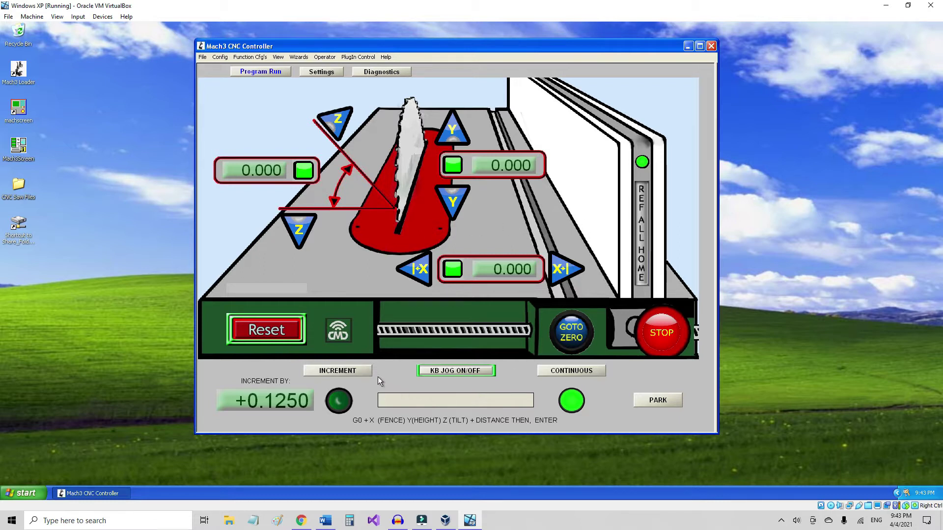
left_click(278, 405)
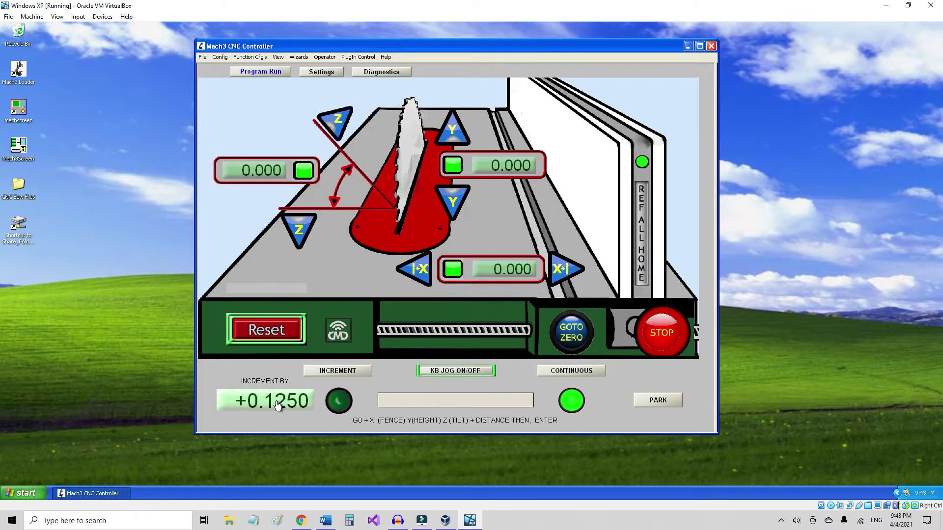
left_click(278, 405)
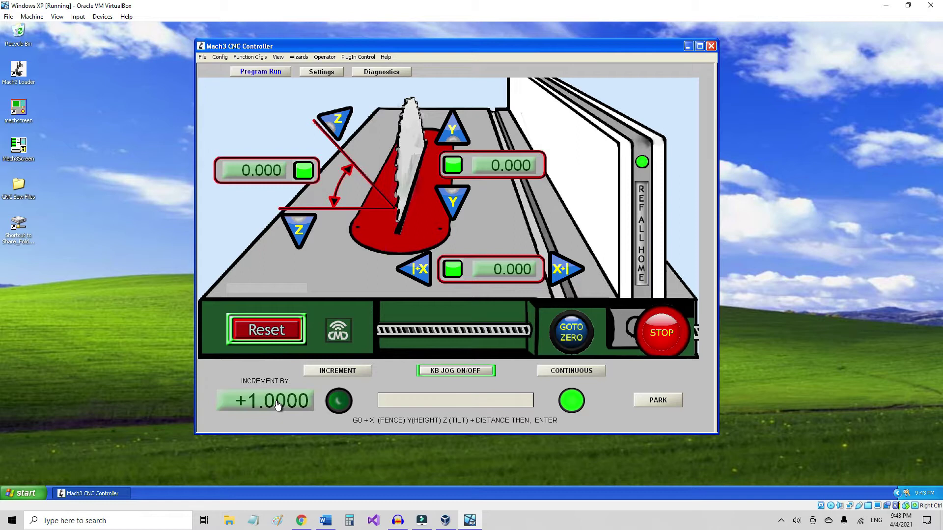
left_click(352, 373)
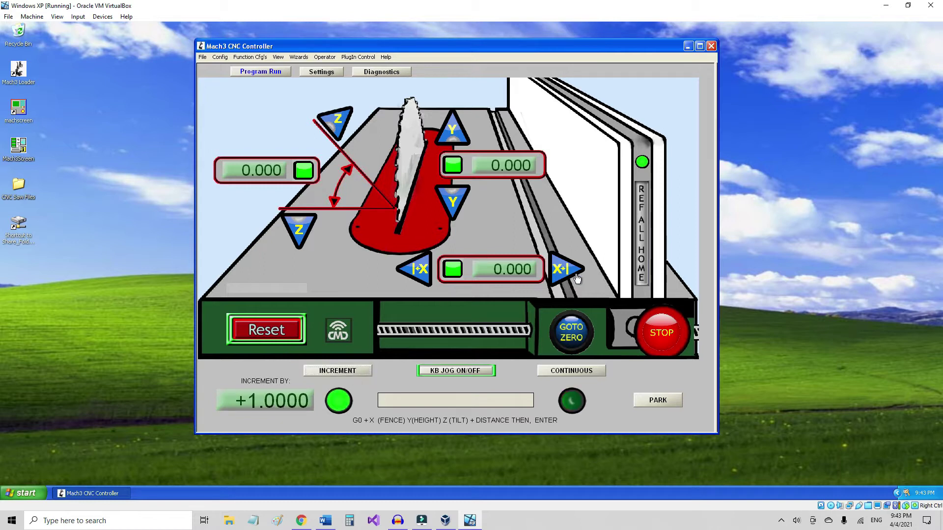
left_click(562, 270)
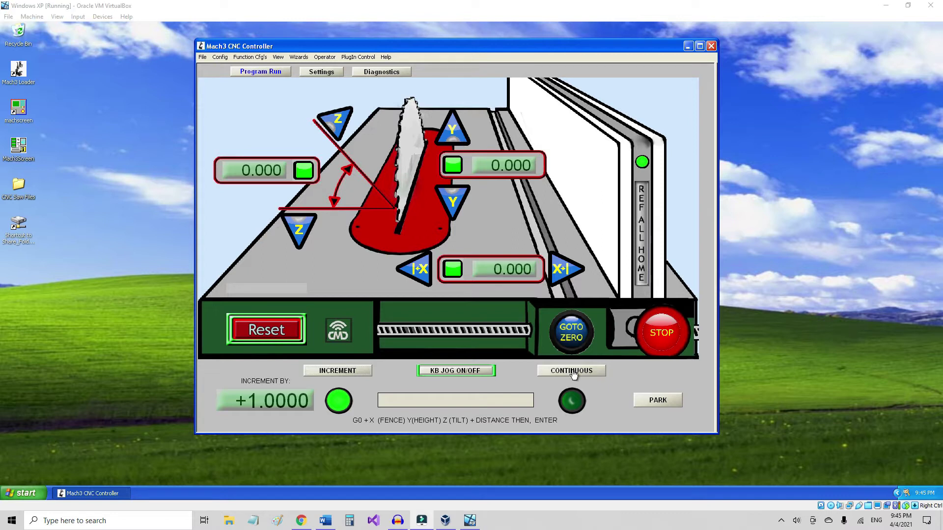
- Jog the fence continuously along +X, then enter G0X12Y3Z45 on the MDI line
left_click(573, 371)
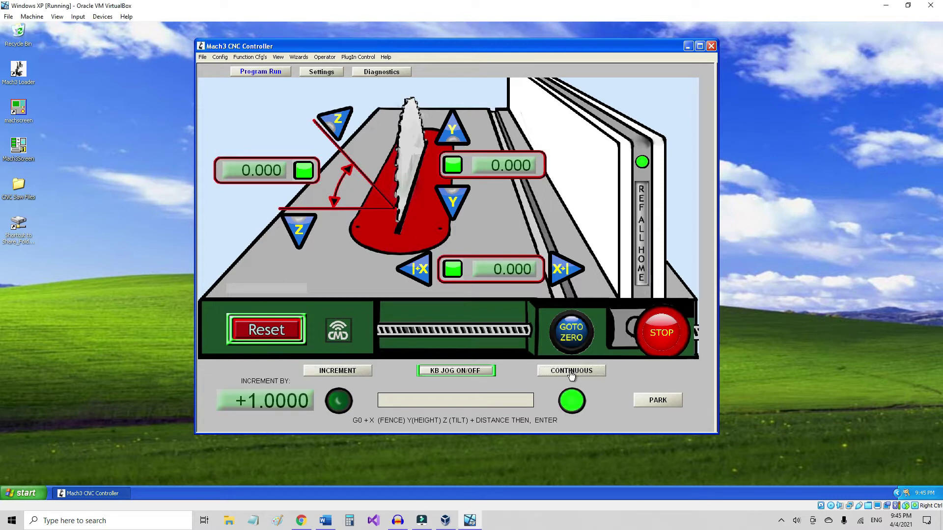
left_click_drag(563, 268, 562, 270)
type("G0")
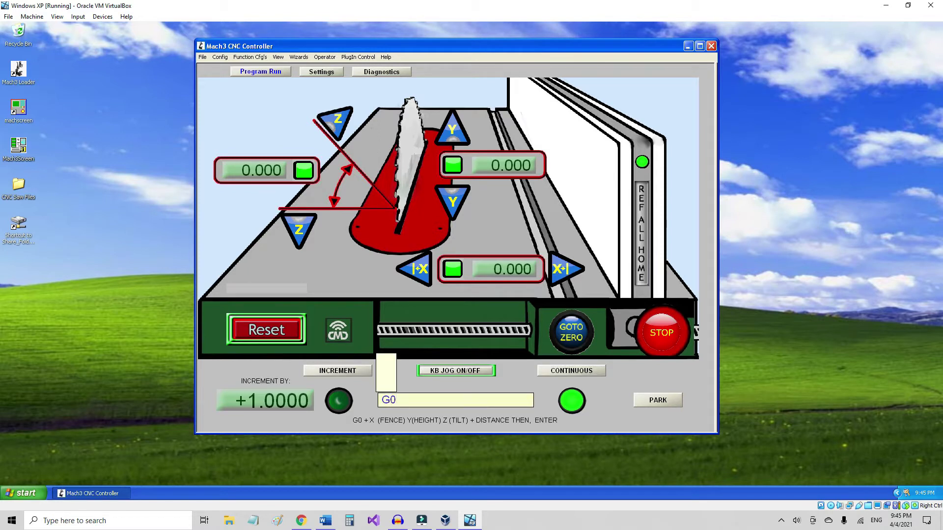
type("X12Y3Z45")
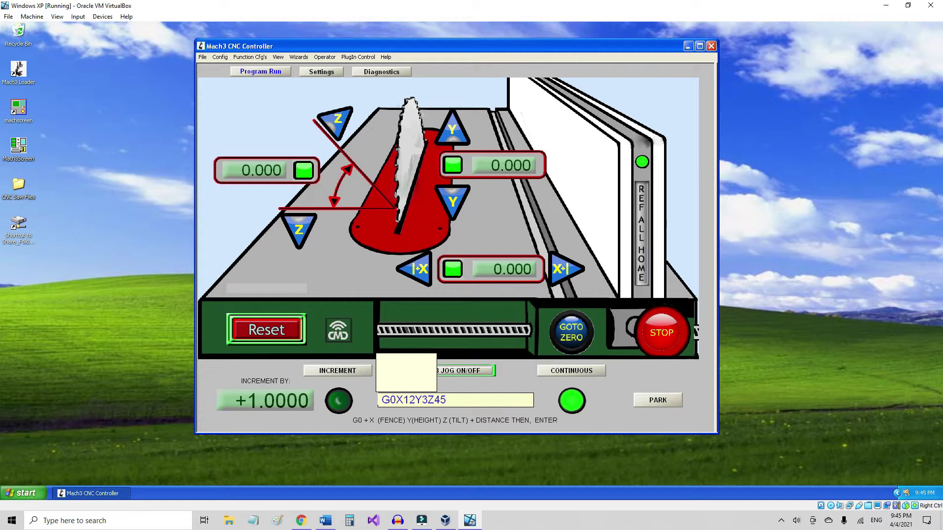
- Run G0X12Y3Z45, then run G0X0Y0Z0 to return the axes and turn keyboard jogging on
key("Return")
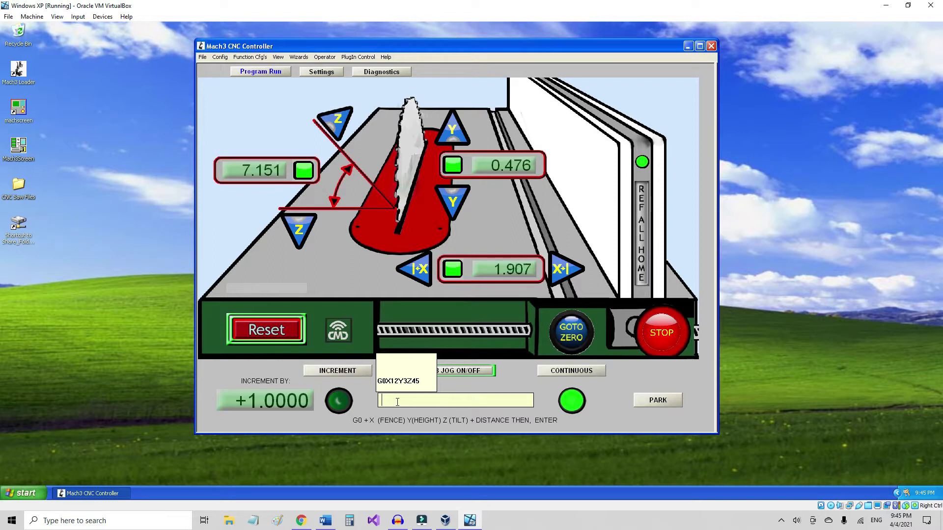
key("Escape")
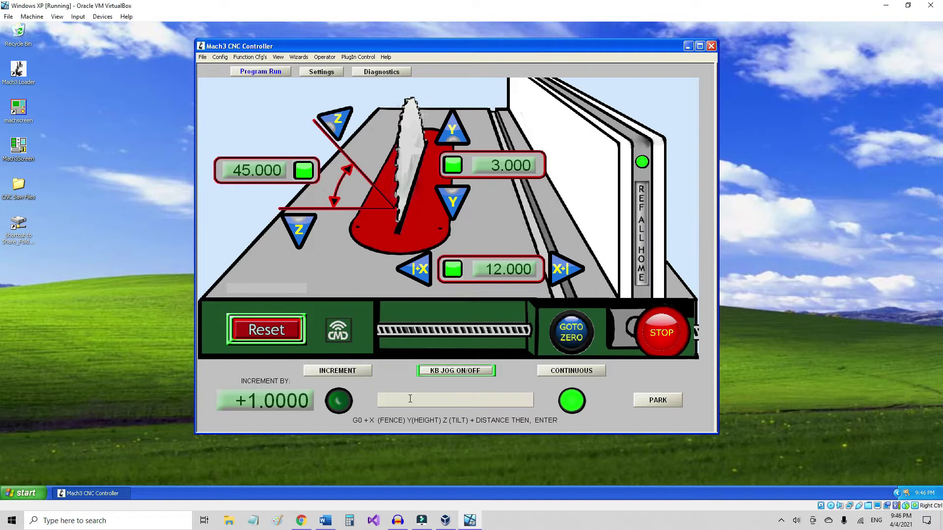
left_click(411, 399)
type("G0X0Y0Z")
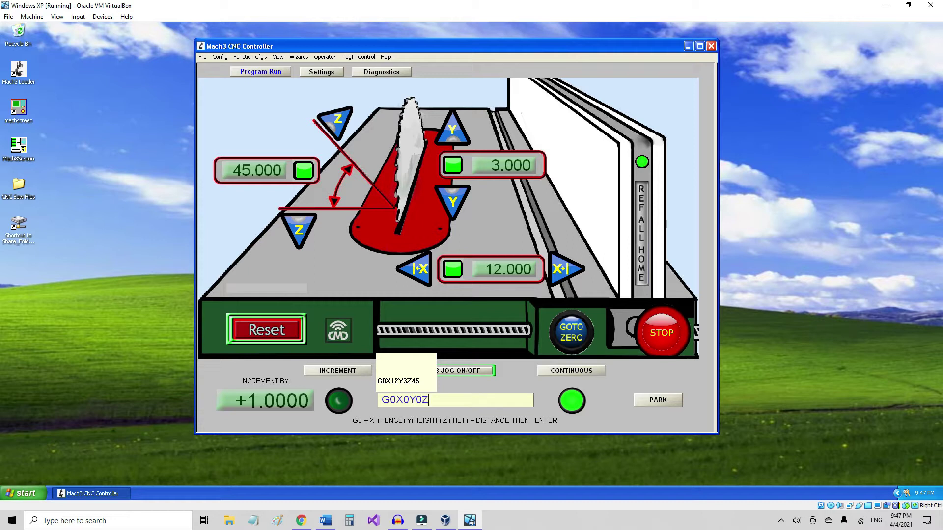
type("0")
key("Return")
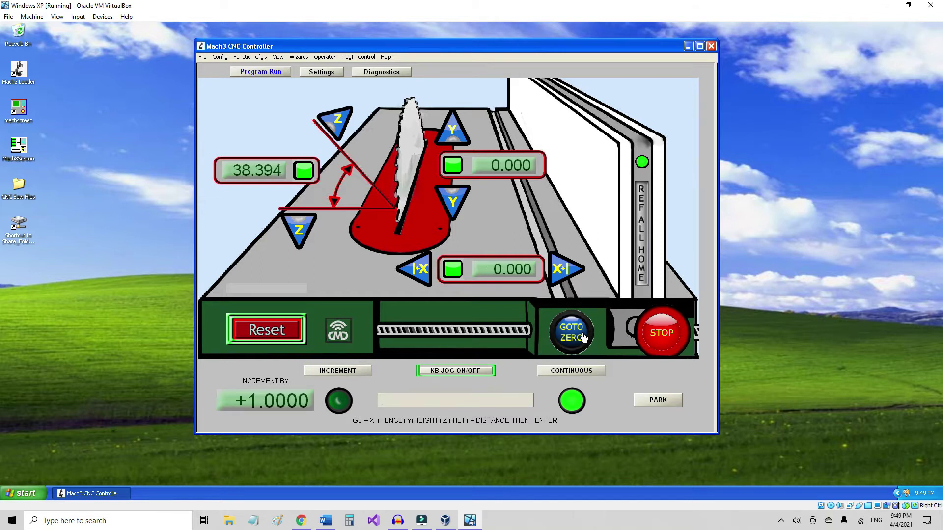
left_click(483, 376)
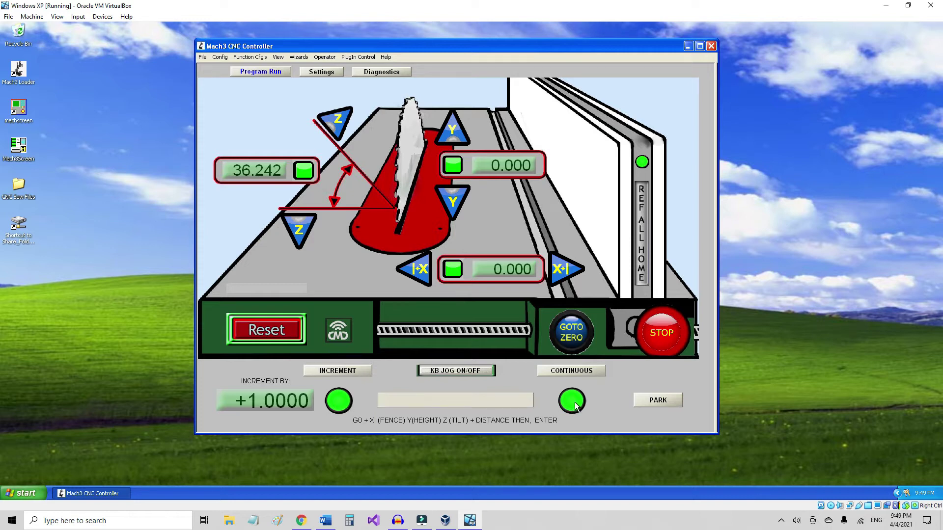
- In continuous mode with keyboard jogging on, jog the fence three times along +X and raise the blade height
left_click(453, 375)
left_click(546, 374)
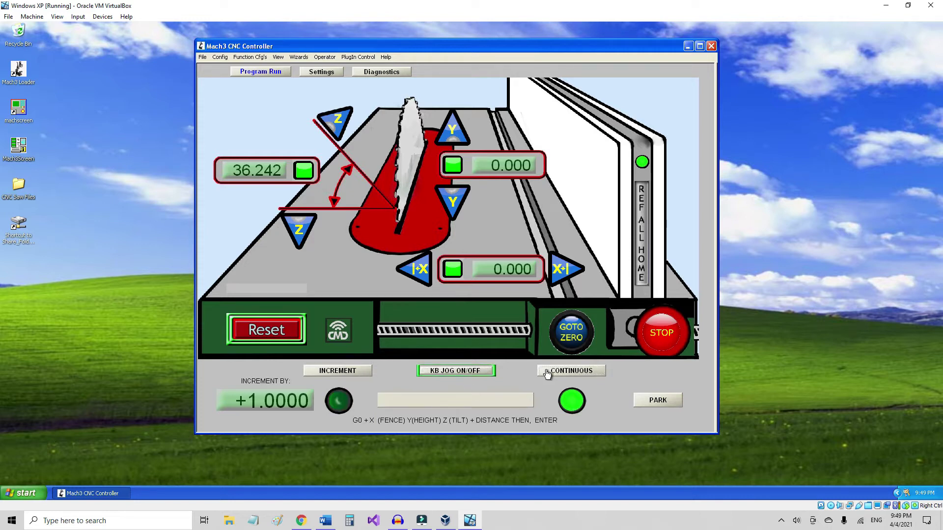
left_click(456, 370)
left_click(561, 272)
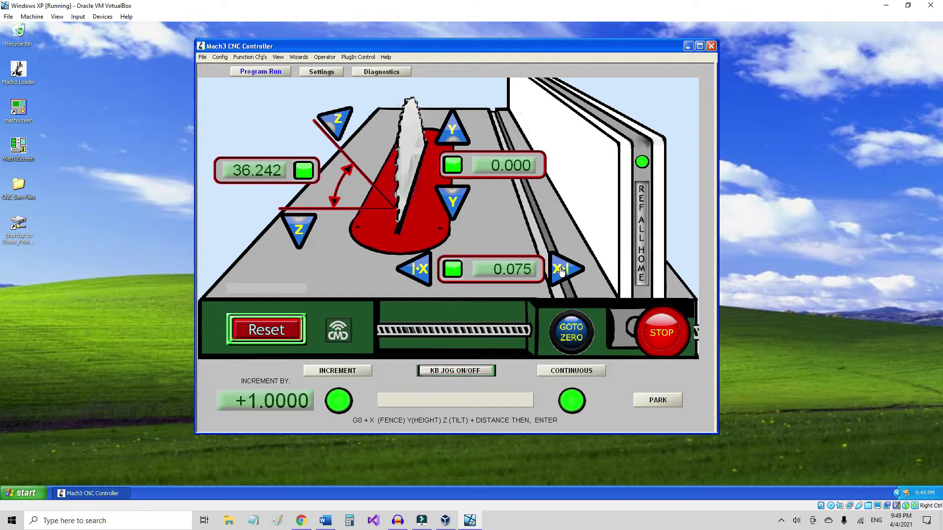
left_click(562, 272)
left_click(562, 272)
left_click(450, 133)
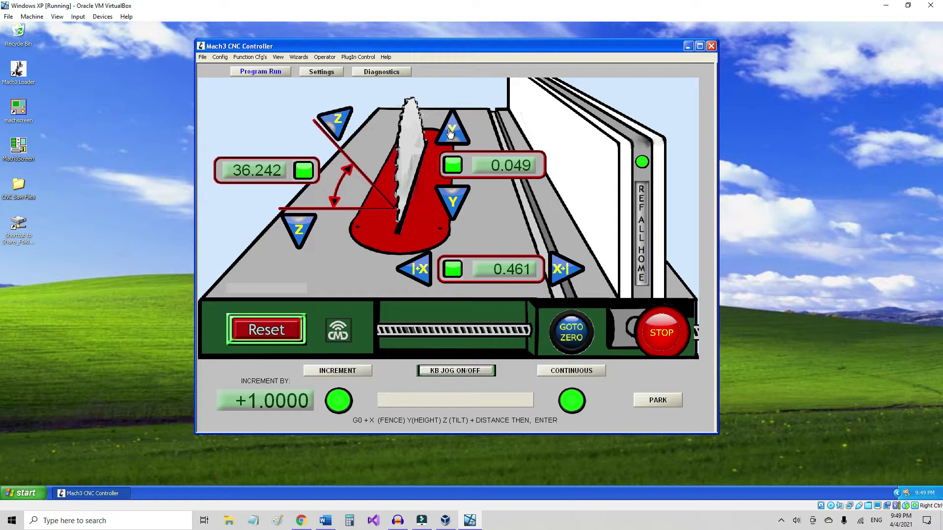
- Return to continuous jogging, jog the fence forward along X, and lower the blade height
left_click(488, 374)
left_click(352, 371)
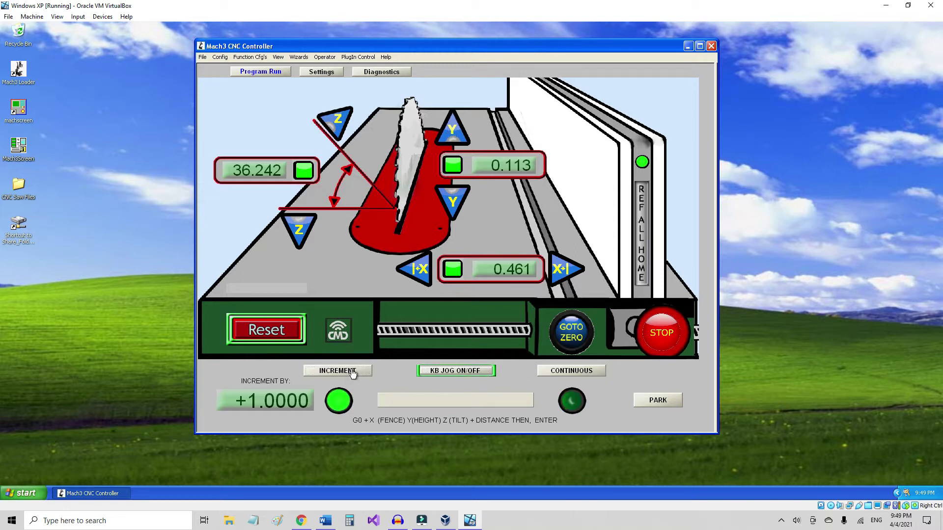
left_click(469, 370)
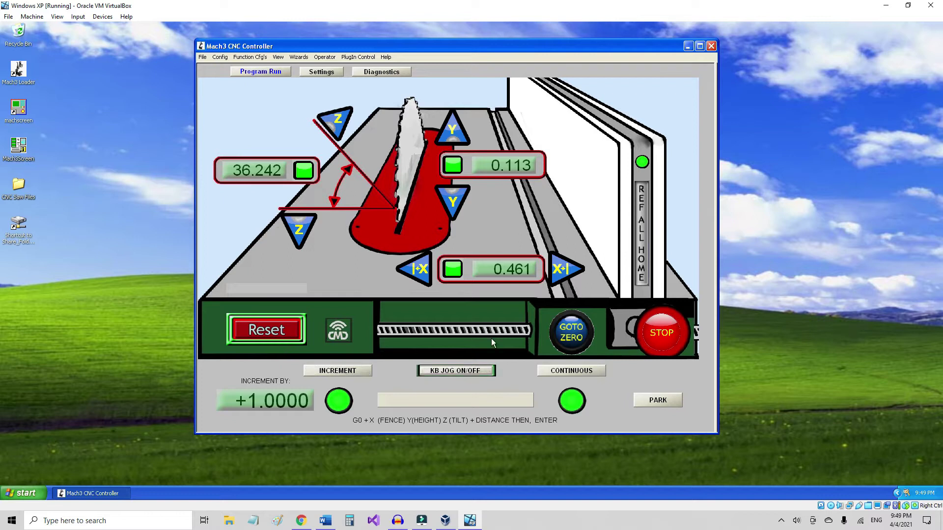
left_click(557, 271)
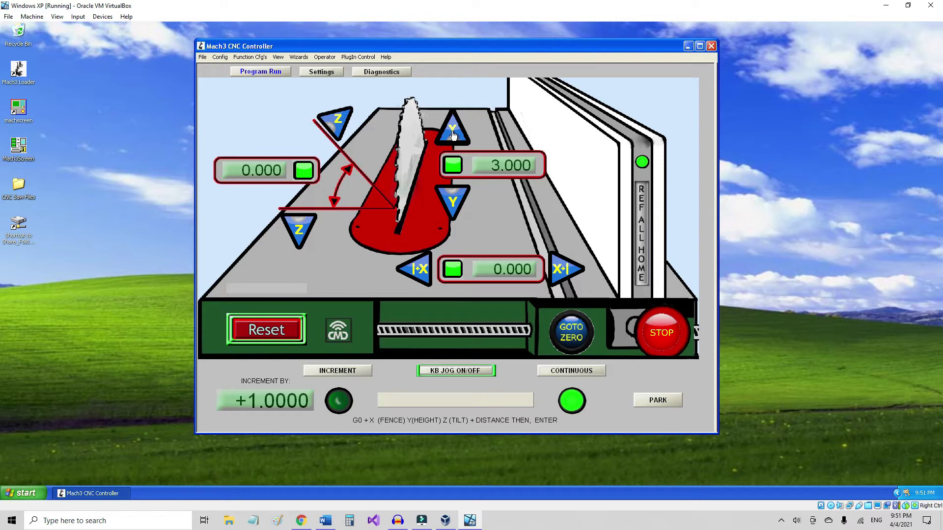
left_click(453, 202)
- Toggle soft limits off and on in Settings, then lower the height to 0.000 on Program Run
left_click(318, 72)
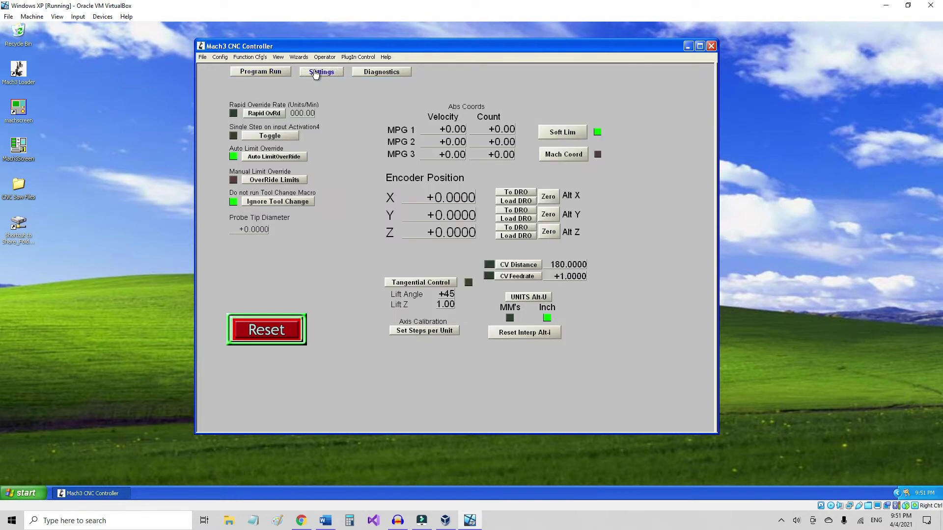
left_click(553, 134)
left_click(553, 133)
left_click(273, 72)
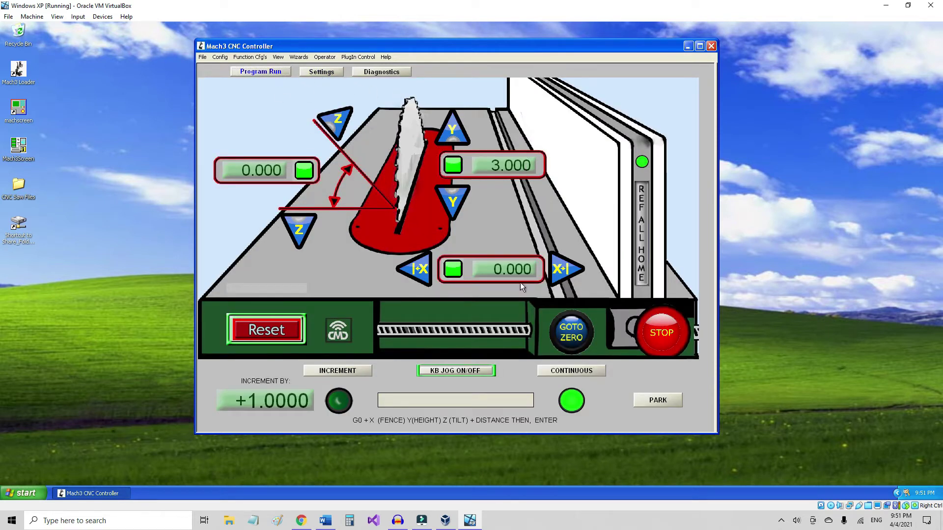
key("Down")
left_click(225, 58)
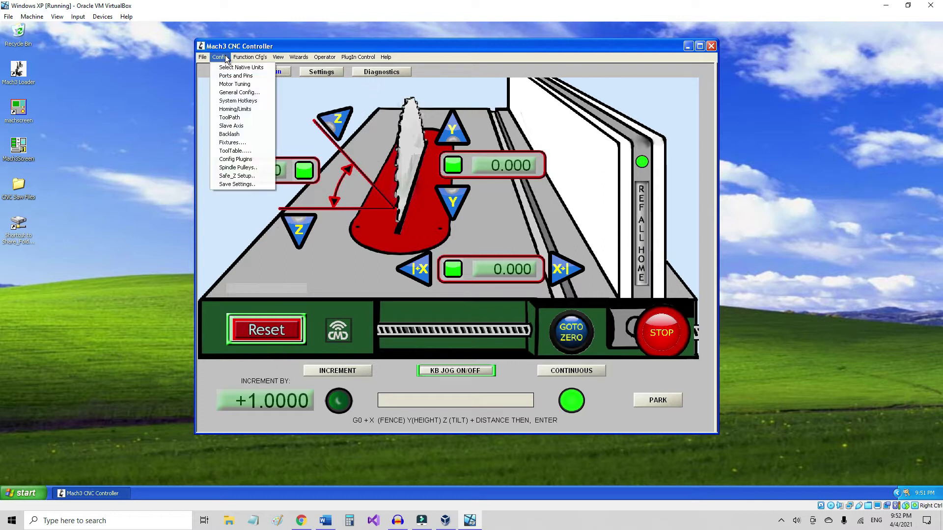
- Review the Homing/Limits soft maximums (X 52, Y 3, Z 45) and close the dialog
left_click(235, 109)
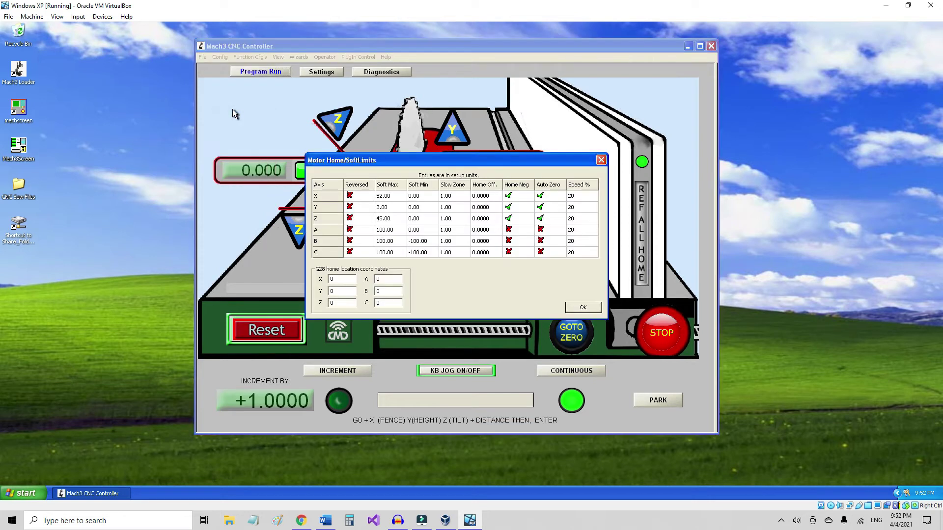
left_click(584, 307)
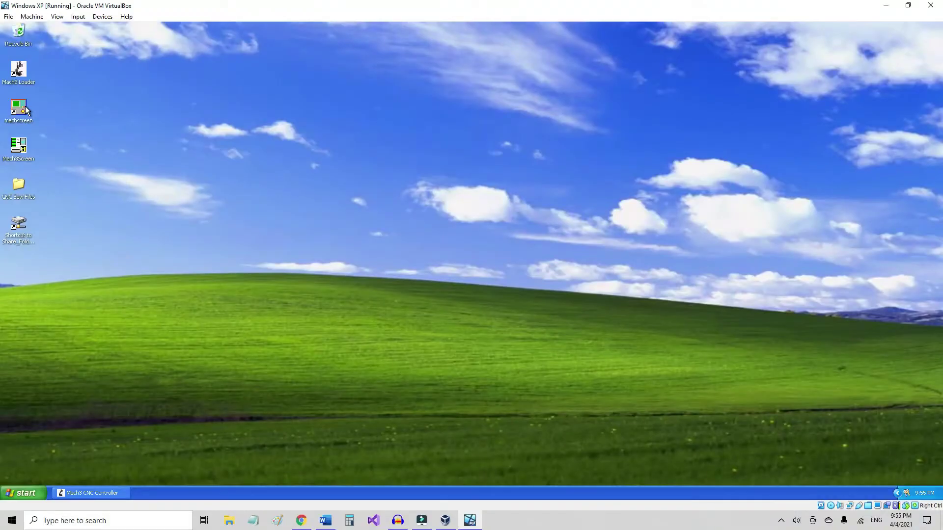
- Launch MachScreen from the desktop to edit the 1024.set screen set
double_click(18, 110)
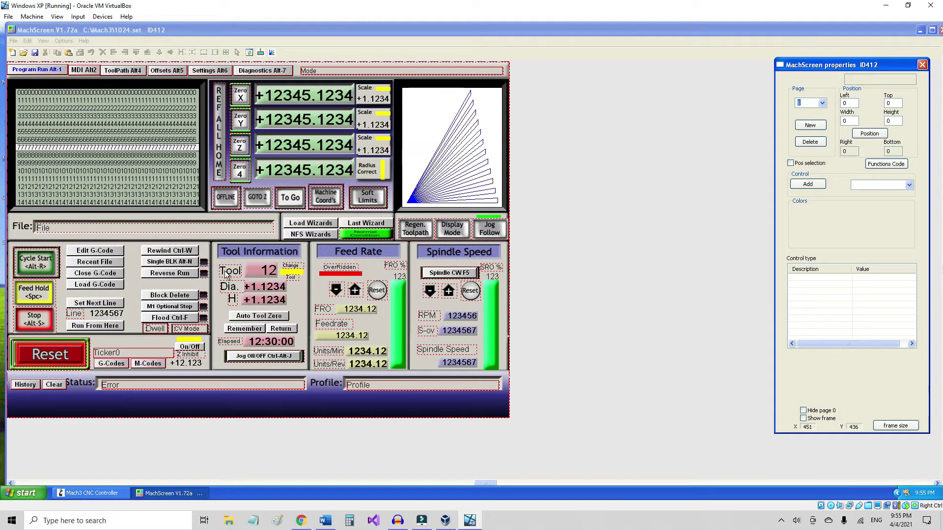
left_click(823, 104)
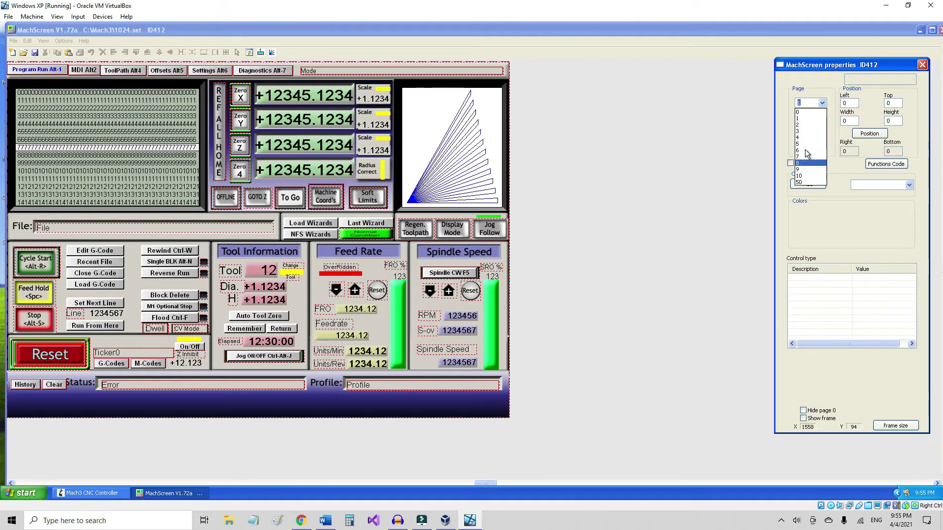
left_click(822, 104)
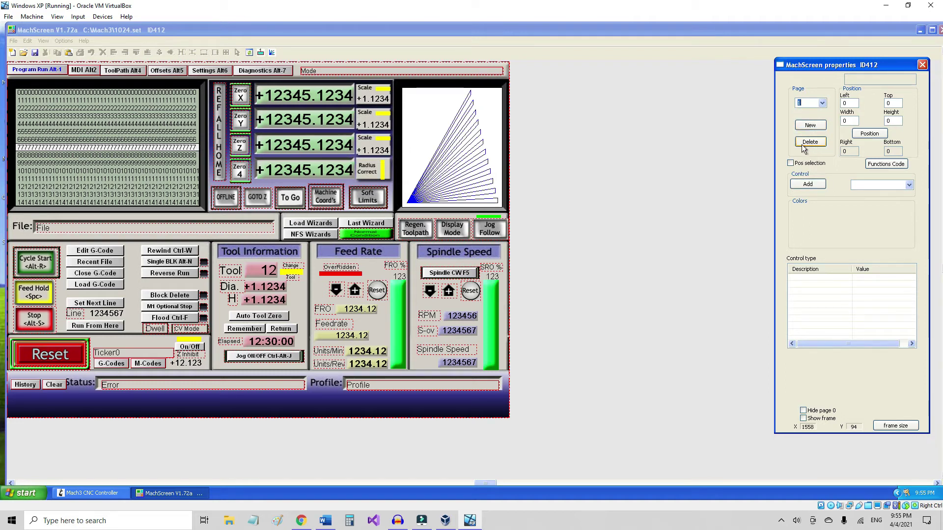
left_click(823, 104)
left_click(811, 113)
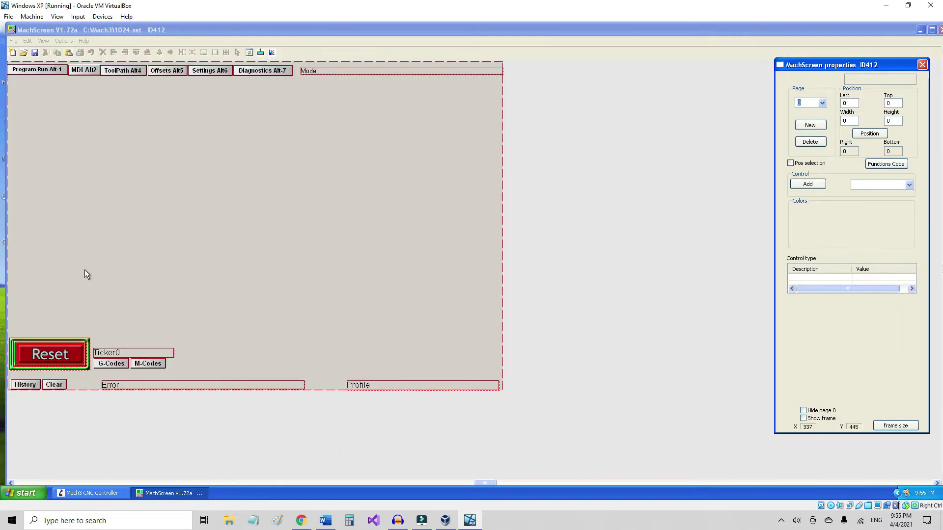
left_click(822, 104)
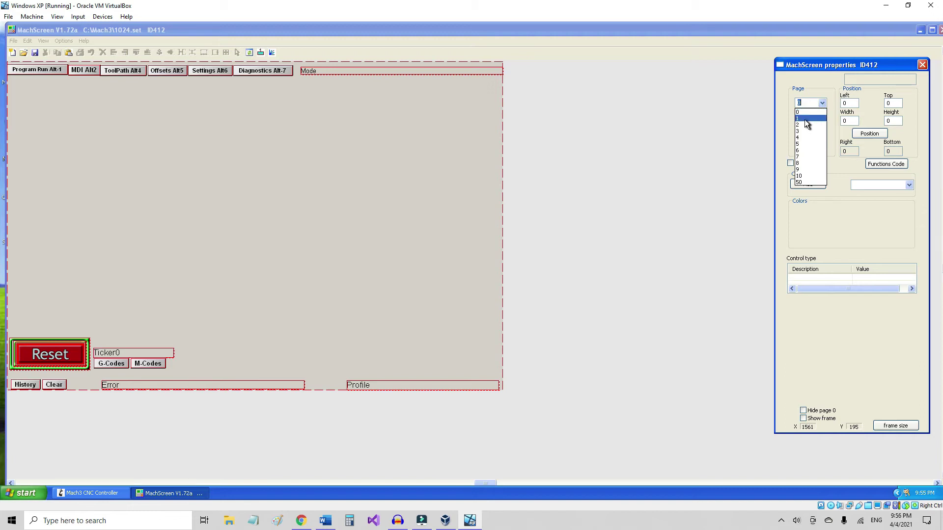
left_click(805, 120)
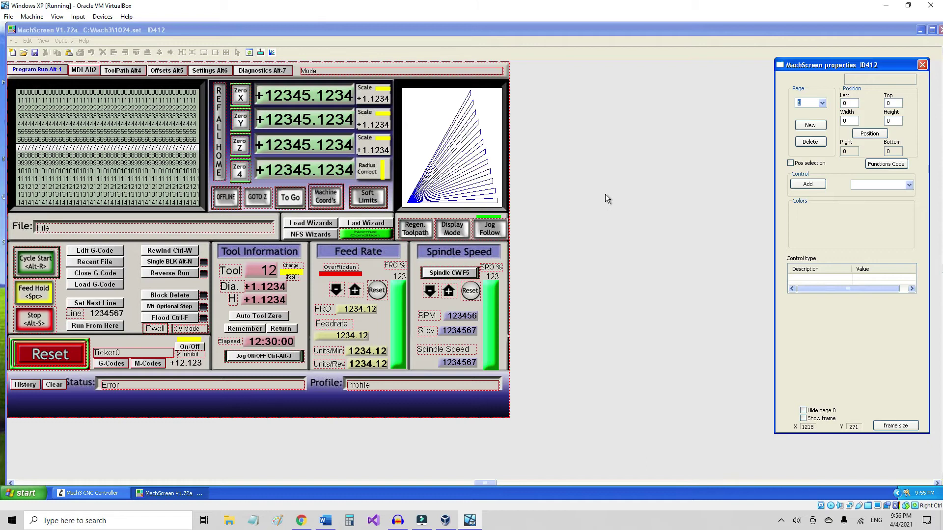
- Select page 1's background image and browse for a new file for its image path
left_click(508, 398)
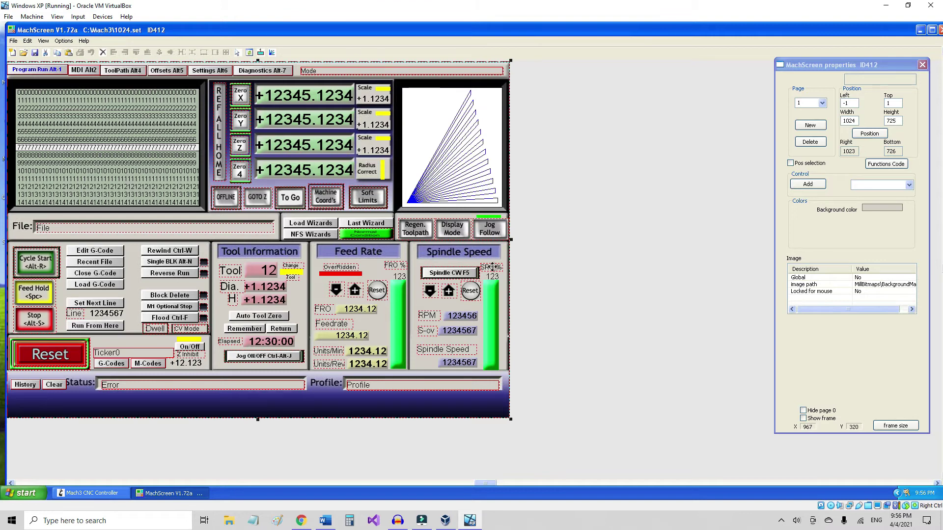
left_click(873, 287)
left_click(874, 288)
left_click(876, 289)
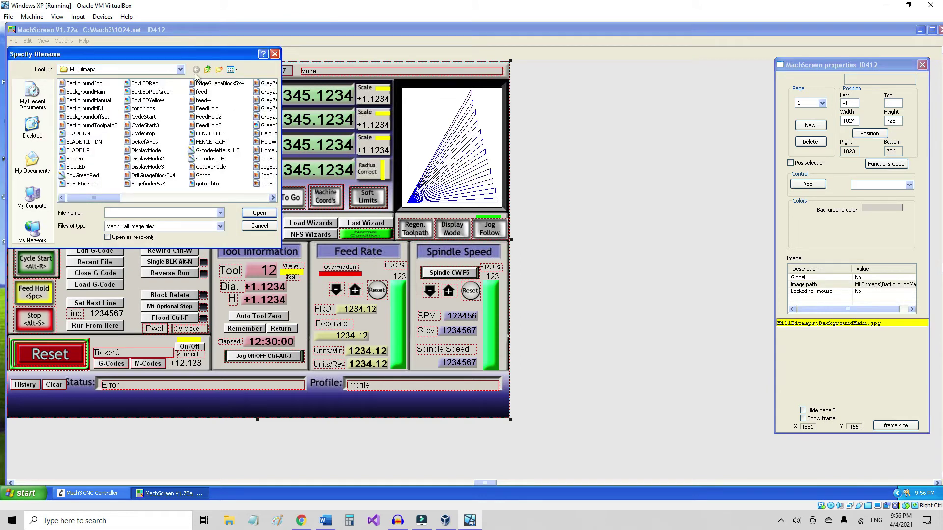
- Show the MillBitmaps files as thumbnails and load saw controls9 as the background
left_click_drag(198, 57, 200, 57)
left_click_drag(297, 60, 298, 60)
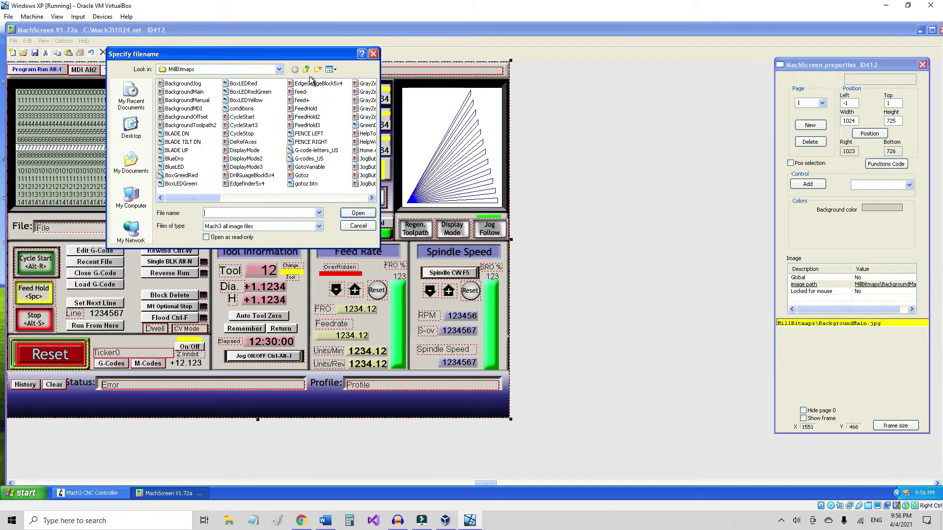
scroll(314, 81, "down", 1)
left_click(331, 69)
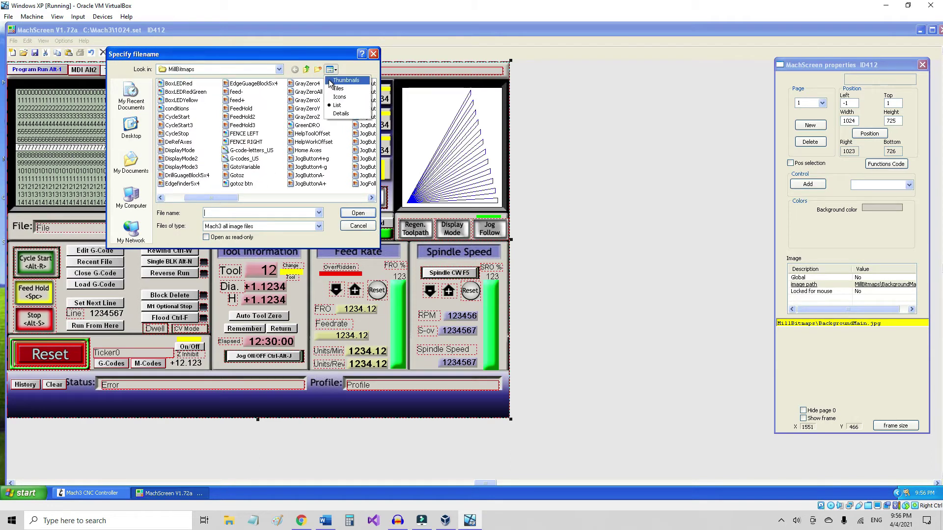
left_click(330, 82)
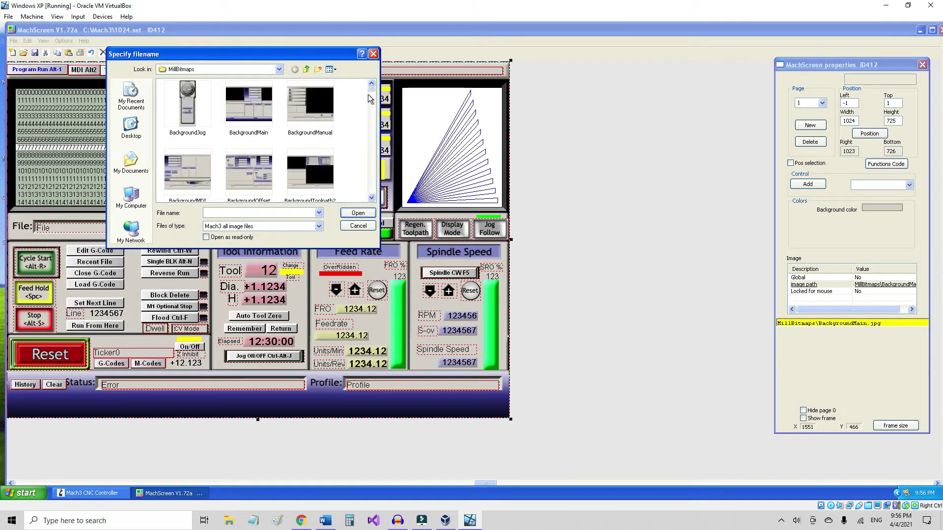
scroll(371, 94, "down", 4)
scroll(372, 105, "down", 15)
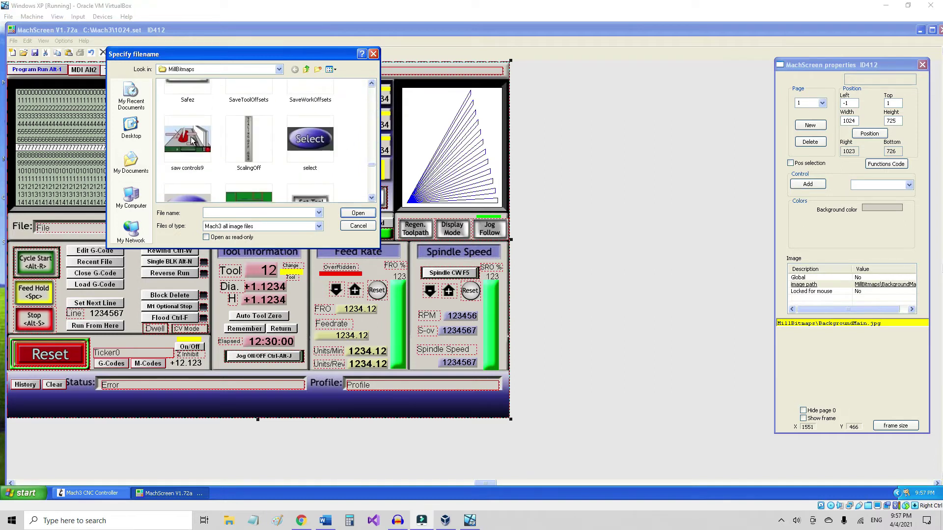
left_click(196, 140)
left_click(352, 214)
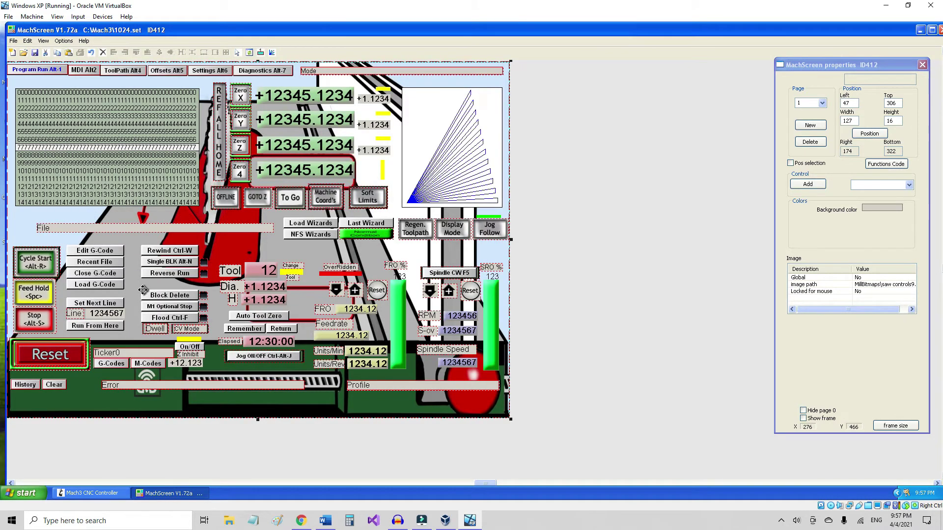
- Confirm the screen frame size at 1024 x 768
left_click(893, 426)
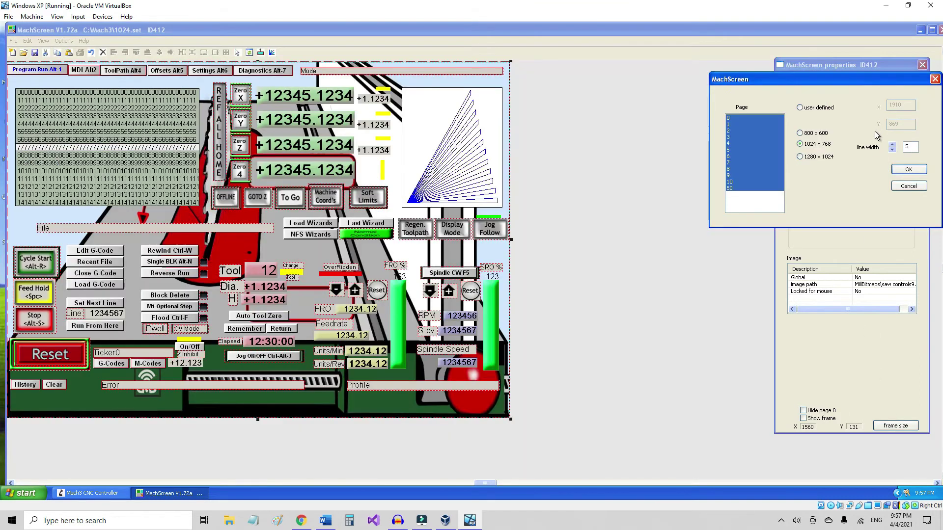
left_click(901, 171)
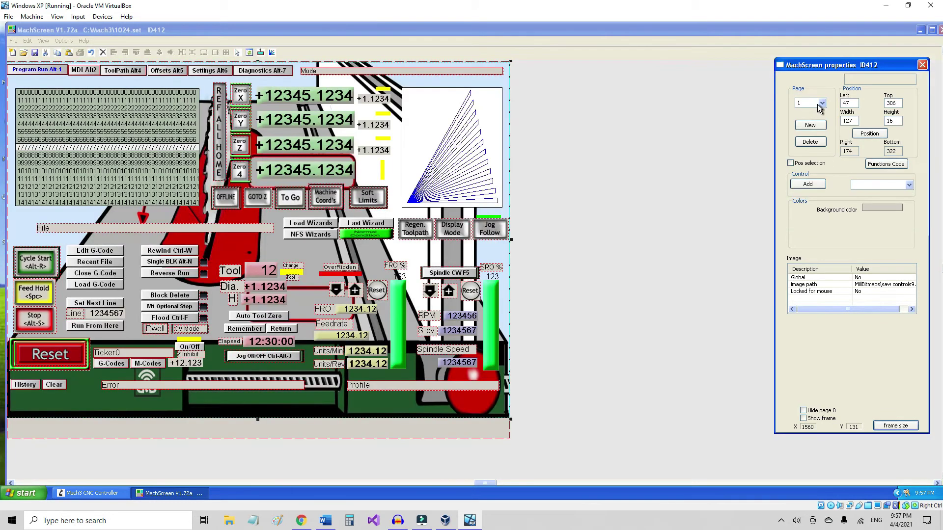
left_click(822, 103)
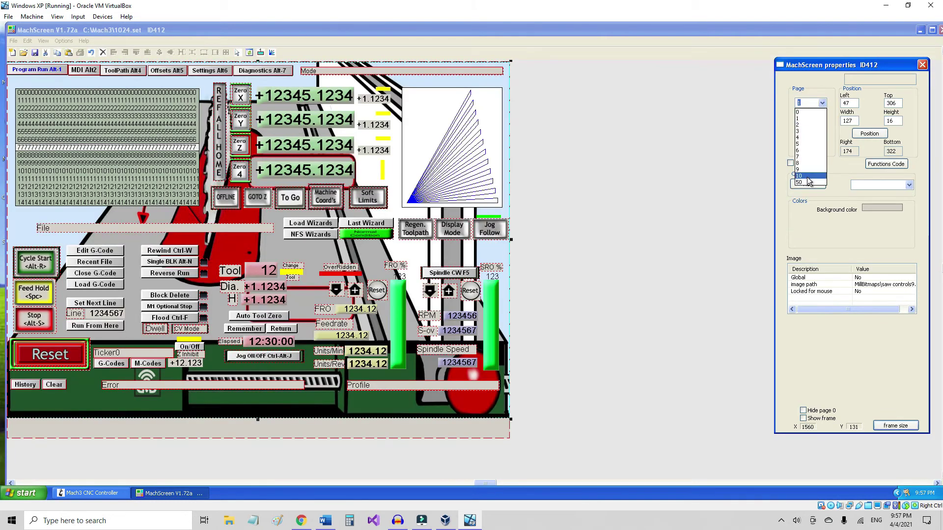
- Copy the X+ jog button from page 50's MPG panel
left_click(808, 183)
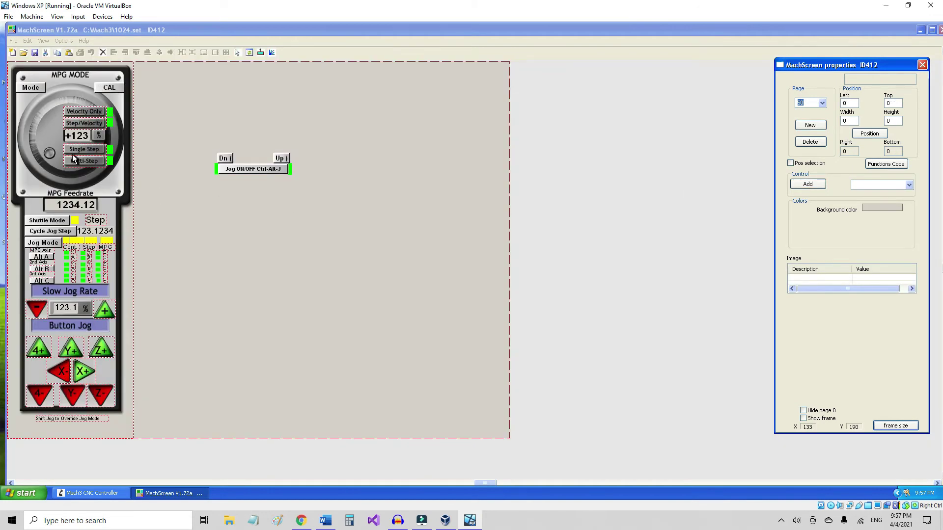
left_click(83, 374)
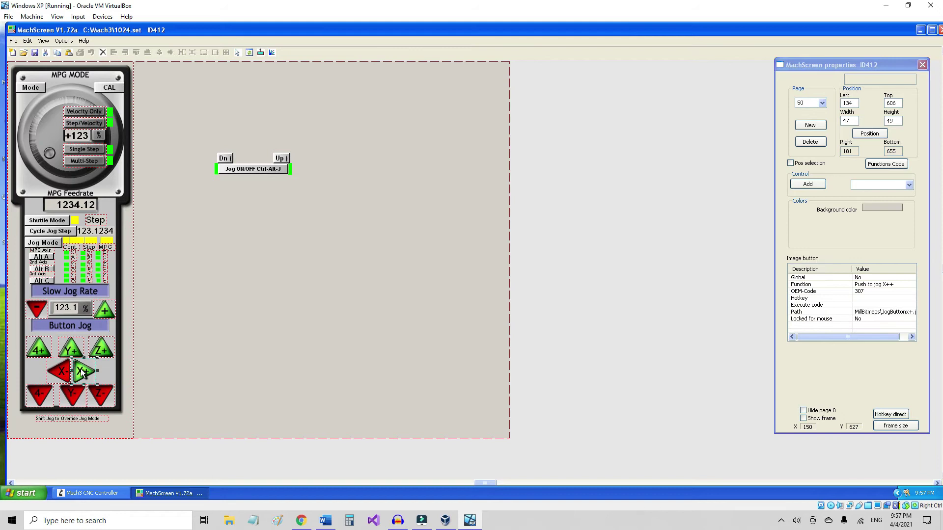
right_click(82, 375)
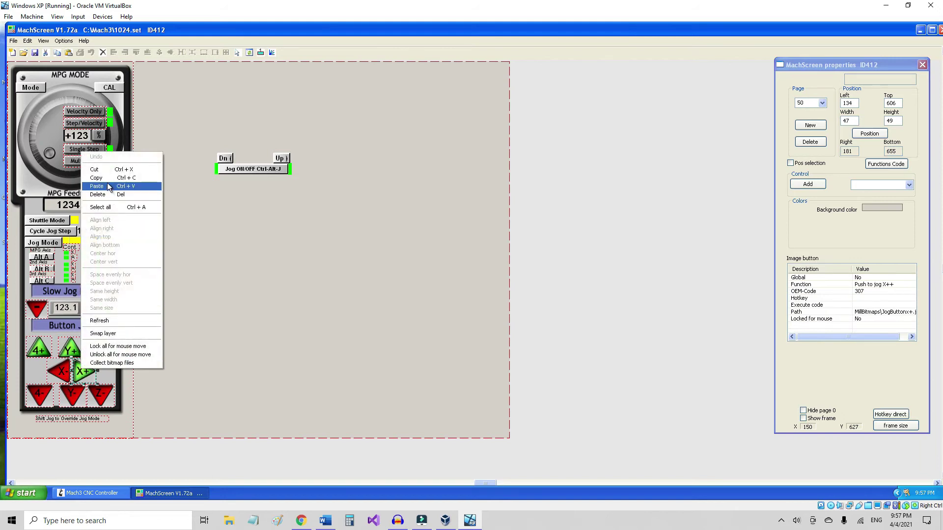
left_click(106, 179)
- Return to page 1 with the main Program Run layout
left_click(822, 104)
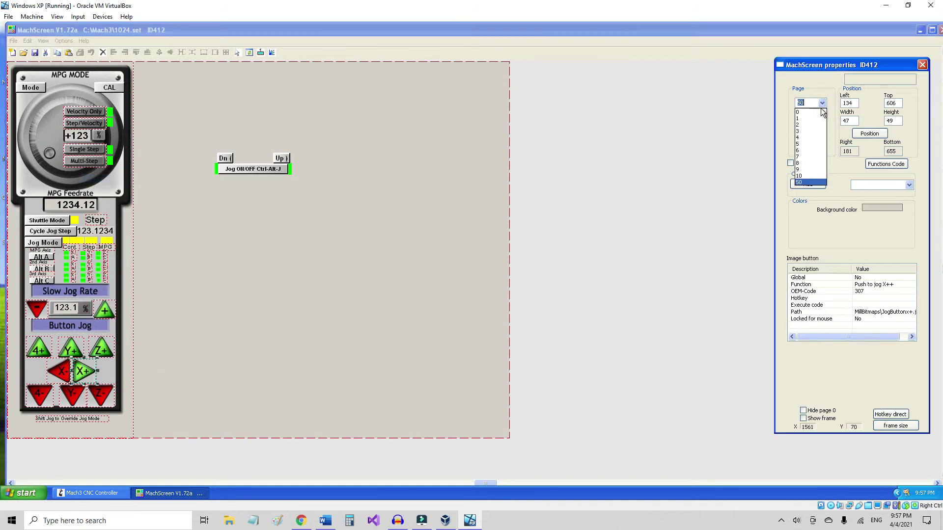
left_click(807, 116)
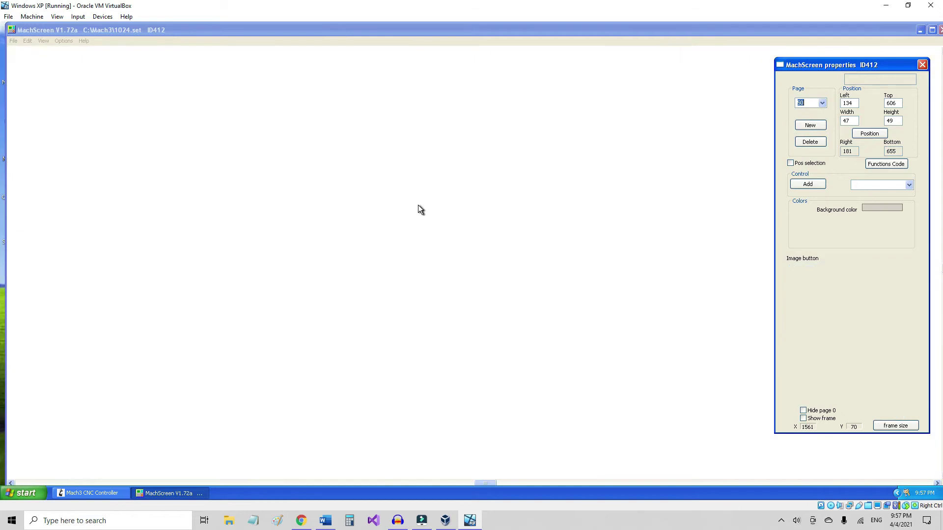
key("Home")
- Paste the copied X+ jog button and move it right of the layout
right_click(577, 163)
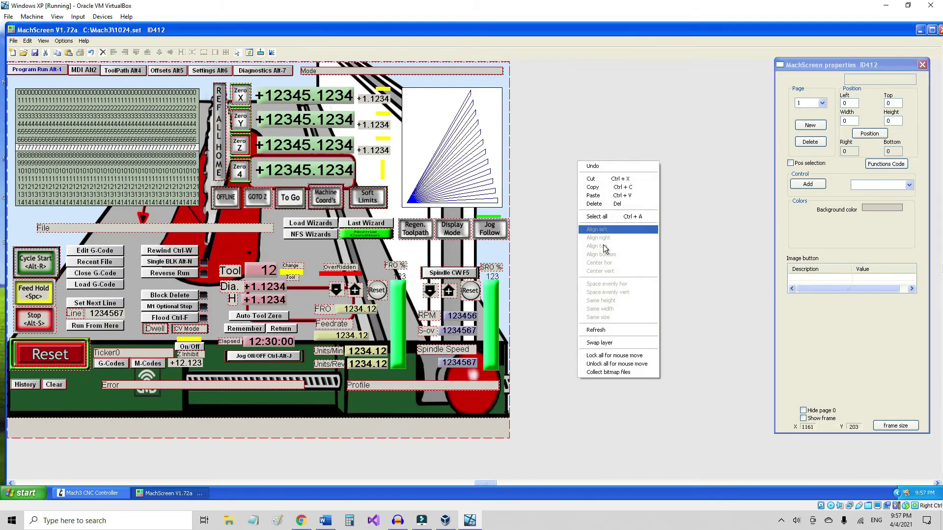
left_click(594, 196)
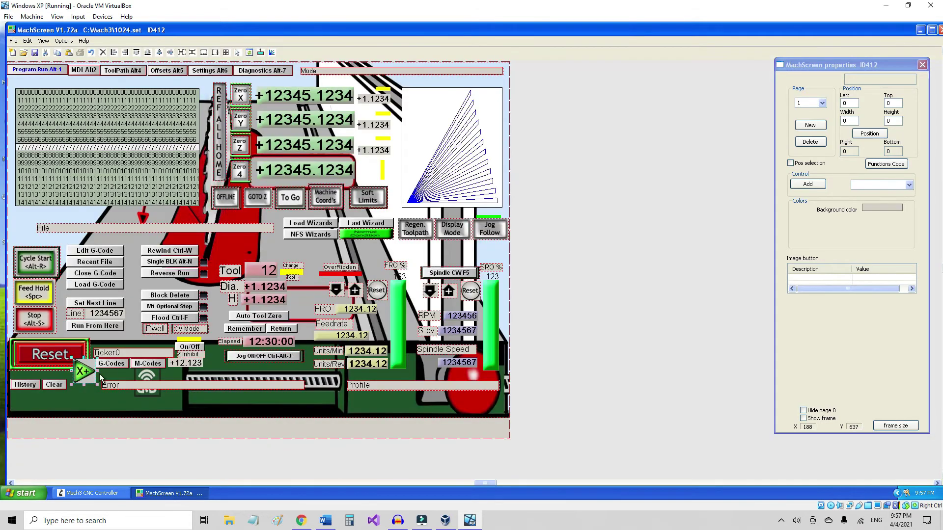
left_click_drag(84, 372, 562, 363)
- Set the pasted button's image to FENCE RIGHT from MillBitmaps
double_click(865, 312)
left_click(864, 313)
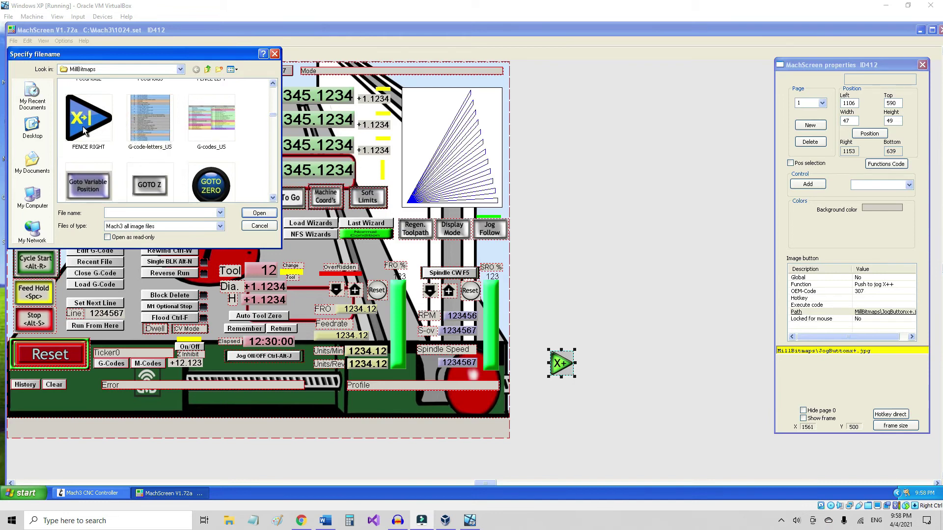
left_click(82, 123)
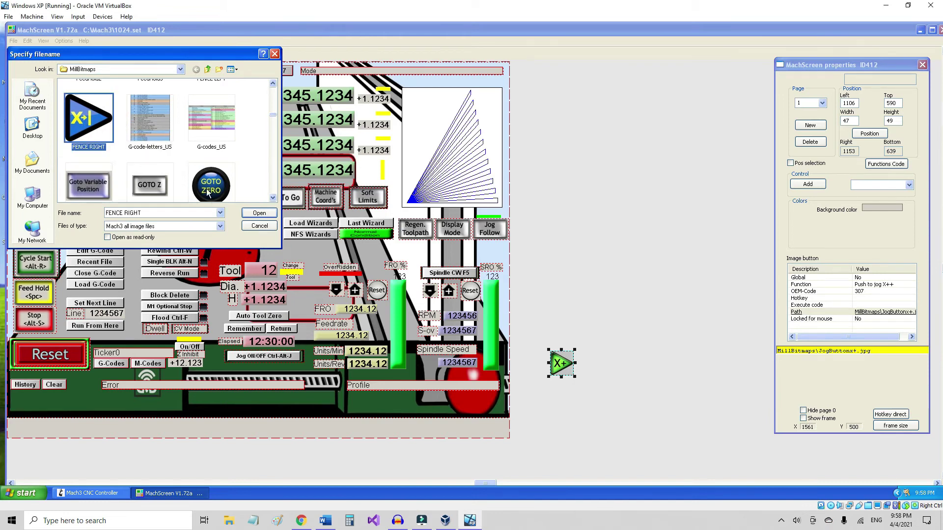
left_click(253, 214)
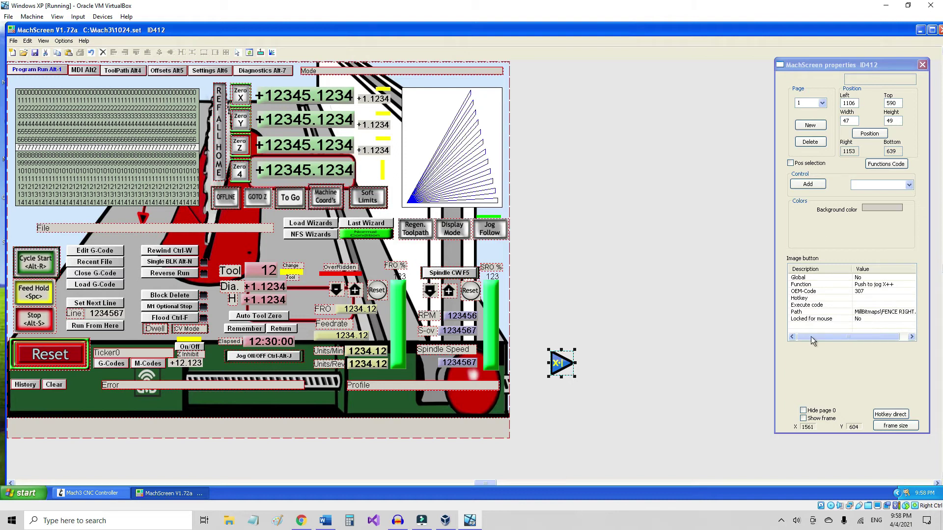
- Give the Z ref LED beside Zero Z the LED test1 image
left_click(702, 362)
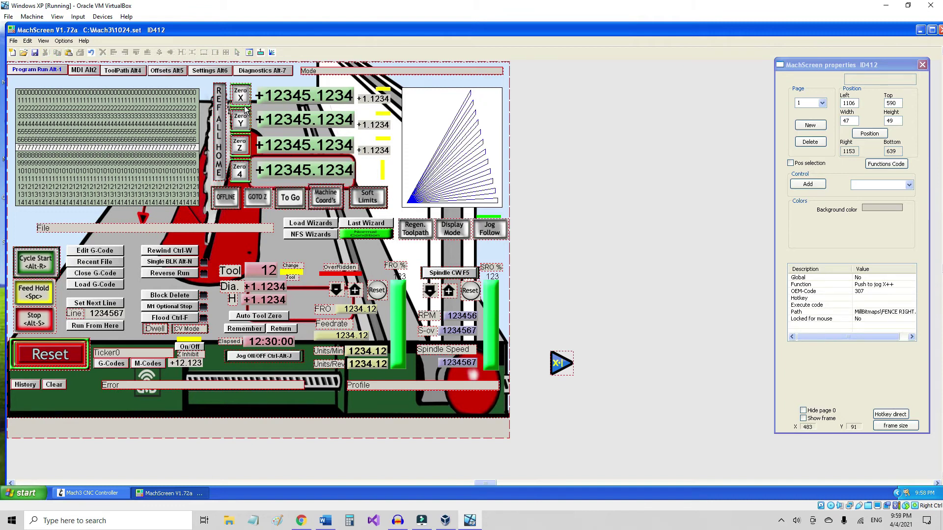
left_click(243, 158)
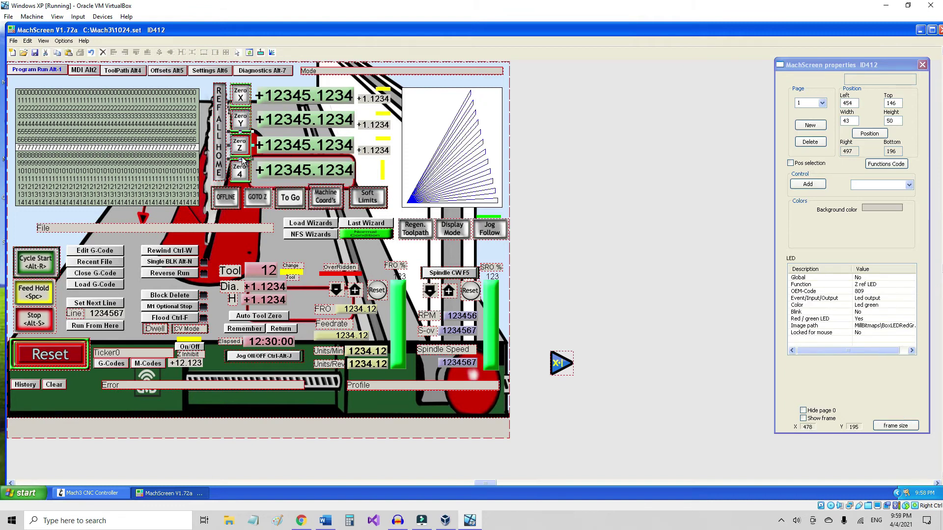
left_click(886, 324)
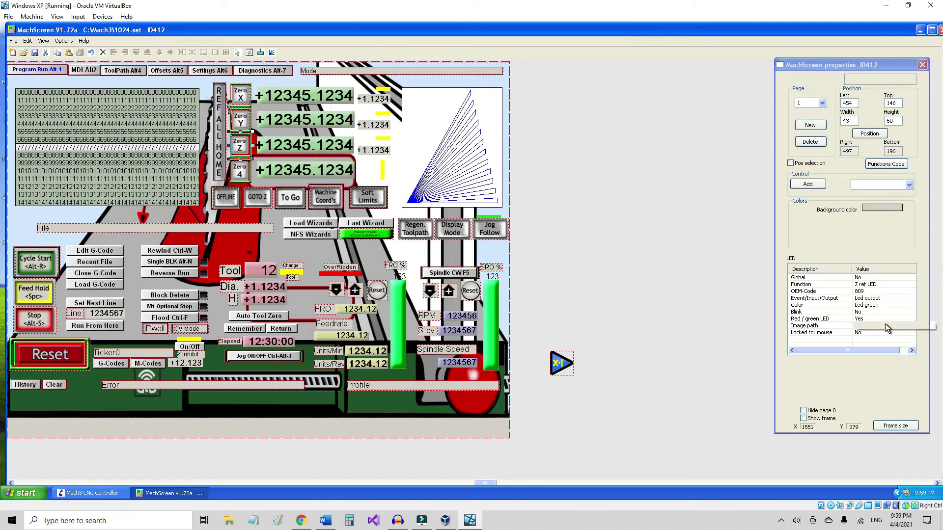
left_click(868, 327)
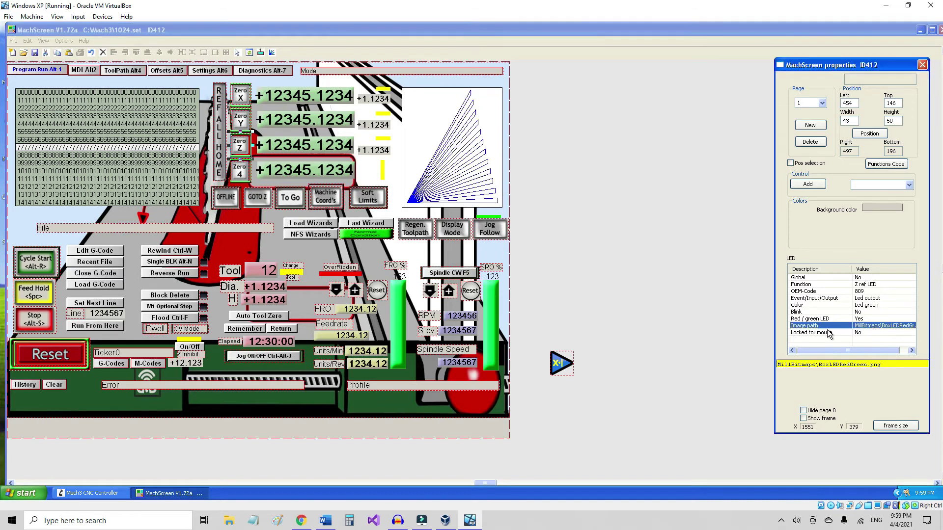
left_click(869, 329)
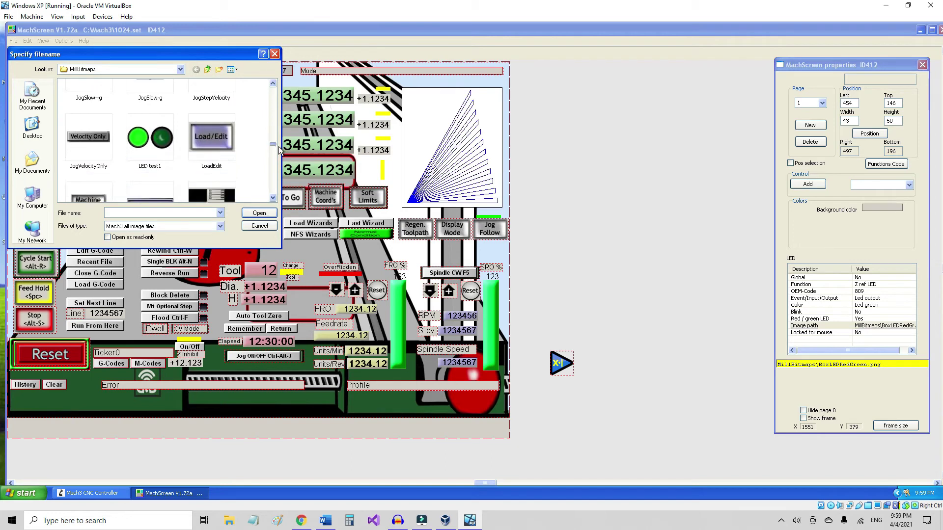
left_click_drag(279, 146, 279, 144)
left_click(143, 167)
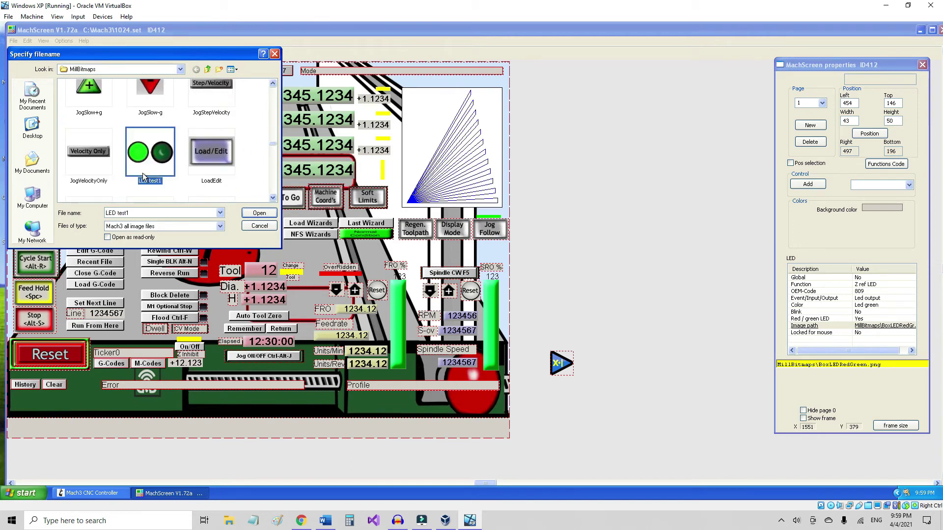
left_click(255, 214)
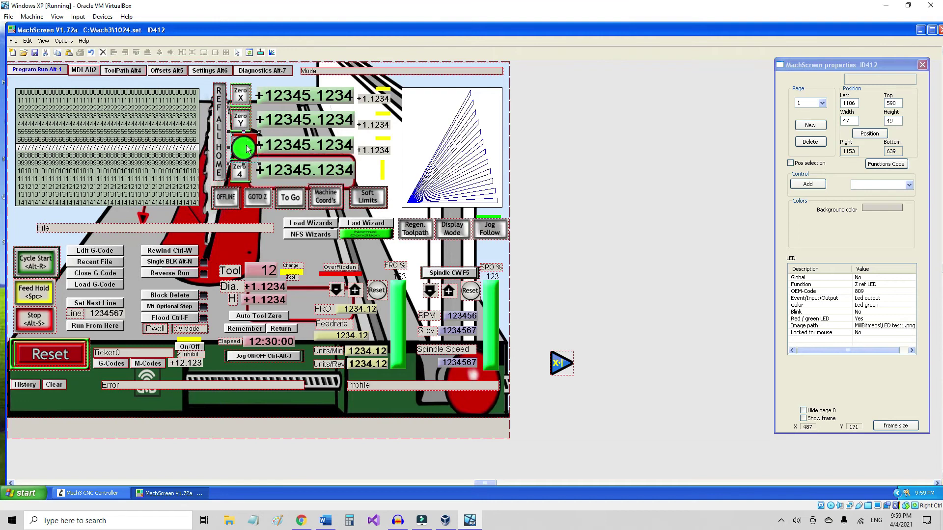
- Move the Z ref LED to the right of the toolpath display
left_click_drag(248, 144, 565, 185)
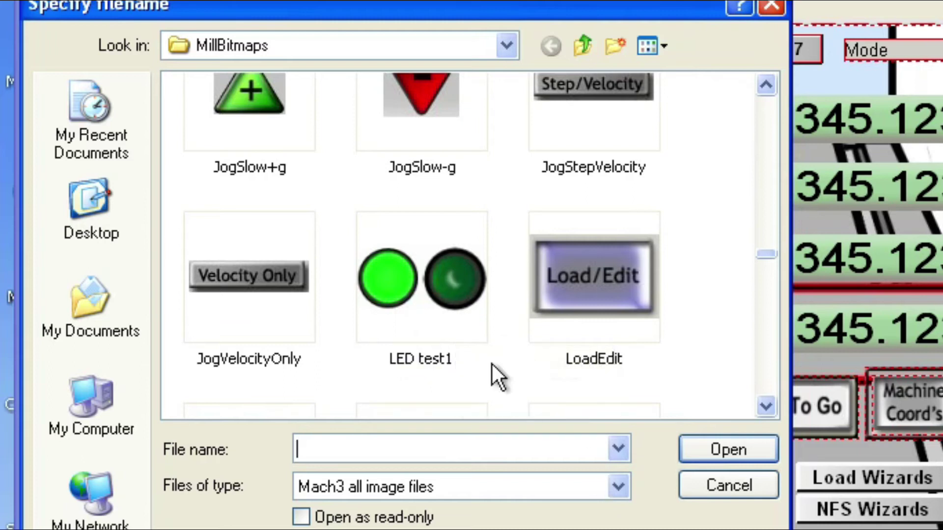
mouse_move(409, 319)
left_click(735, 484)
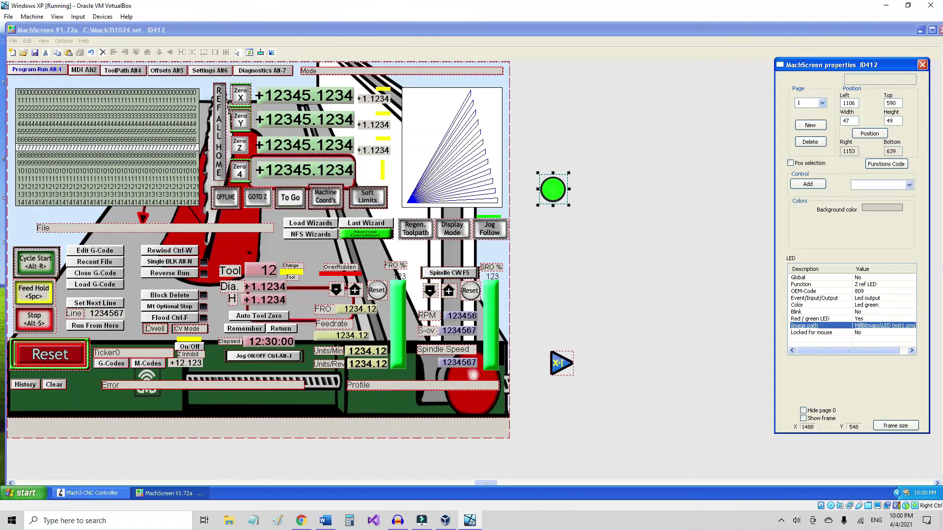
left_click(422, 521)
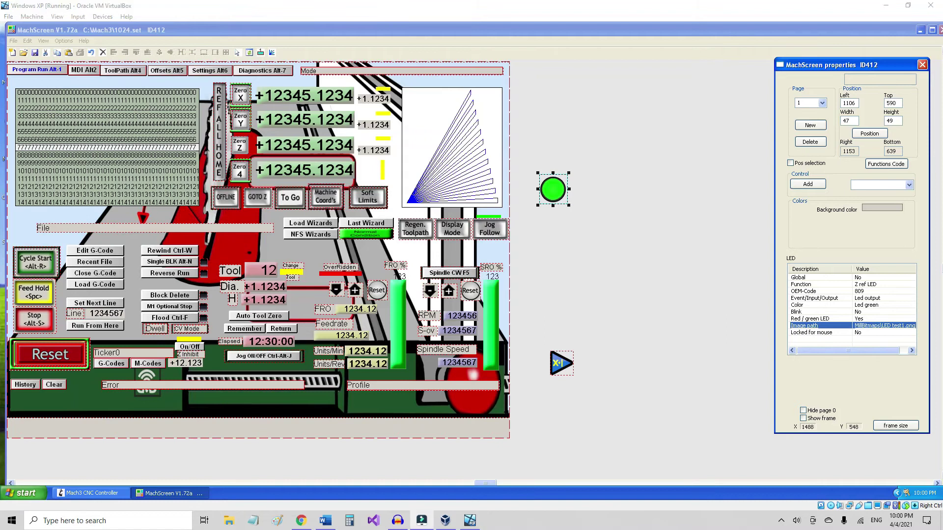
- Close MachScreen and restore the Mach3 CNC Controller window from the XP taskbar
left_click(92, 53)
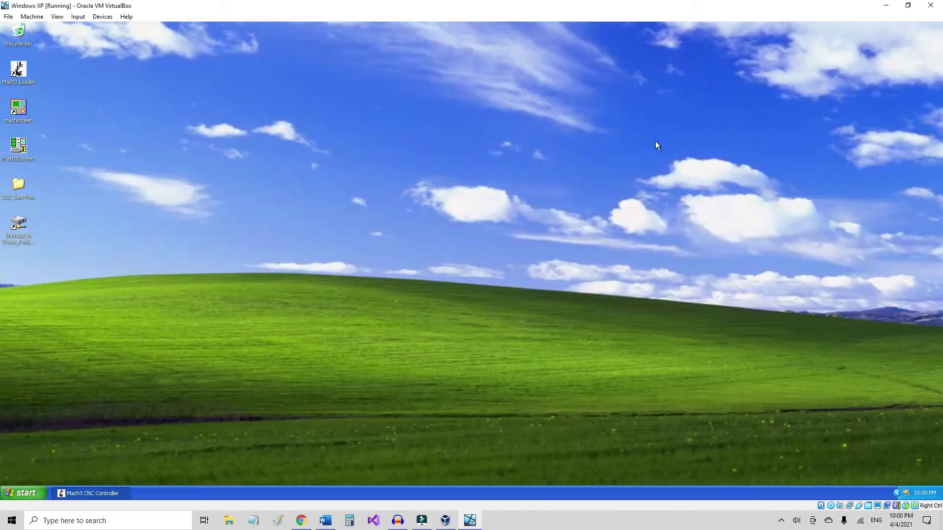
left_click(98, 494)
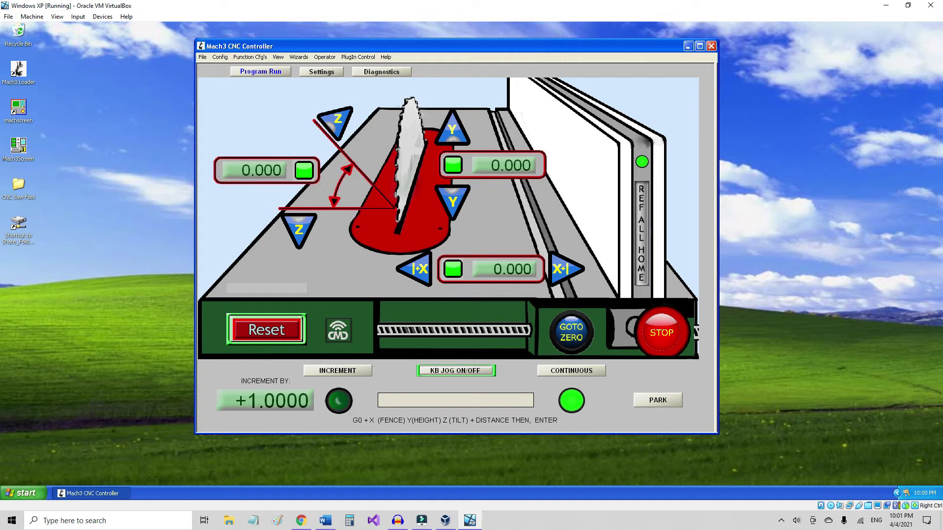
left_click(422, 521)
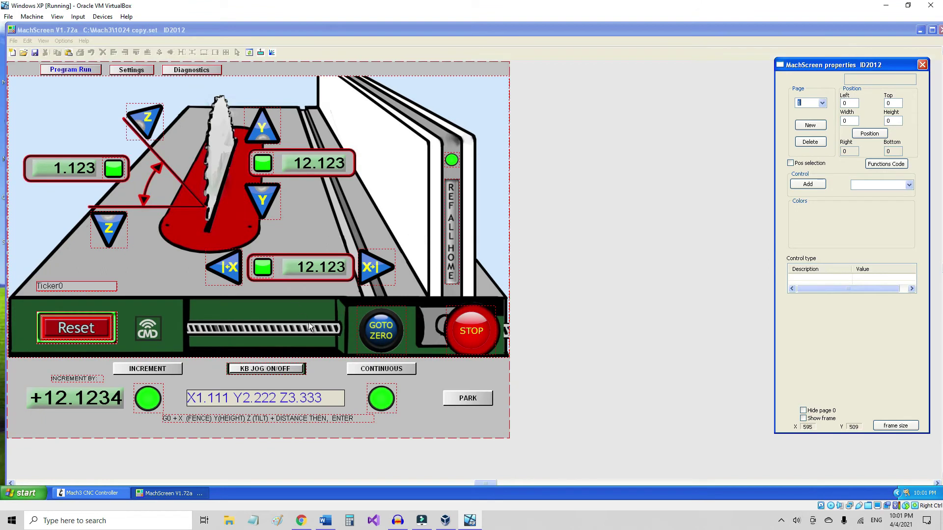
left_click(469, 399)
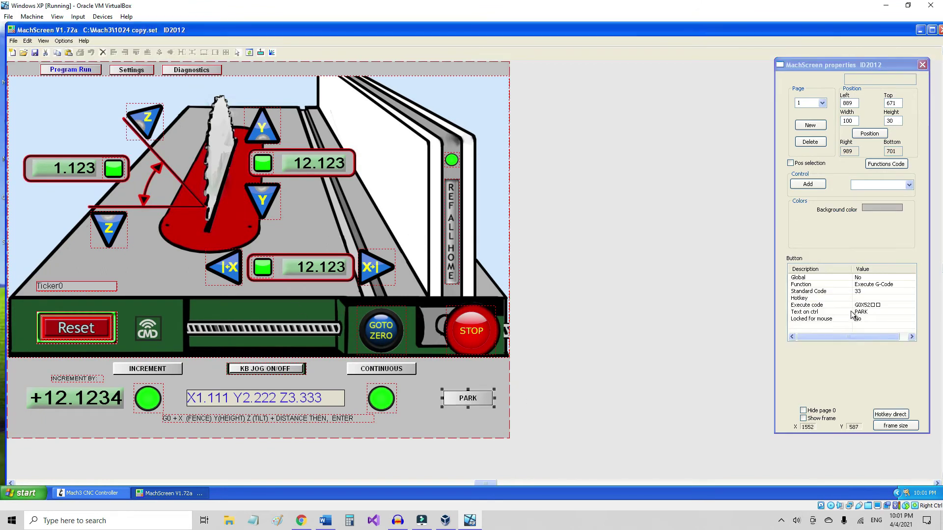
double_click(867, 305)
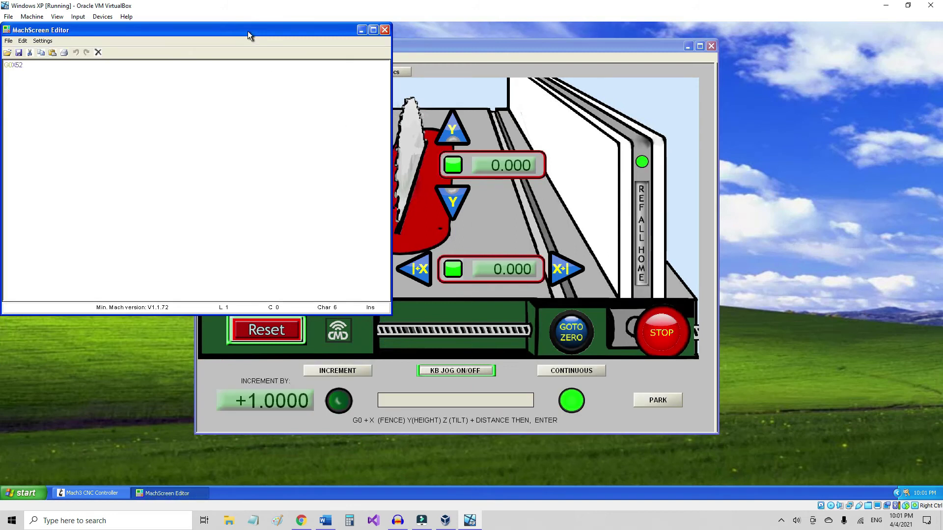
left_click_drag(248, 31, 402, 46)
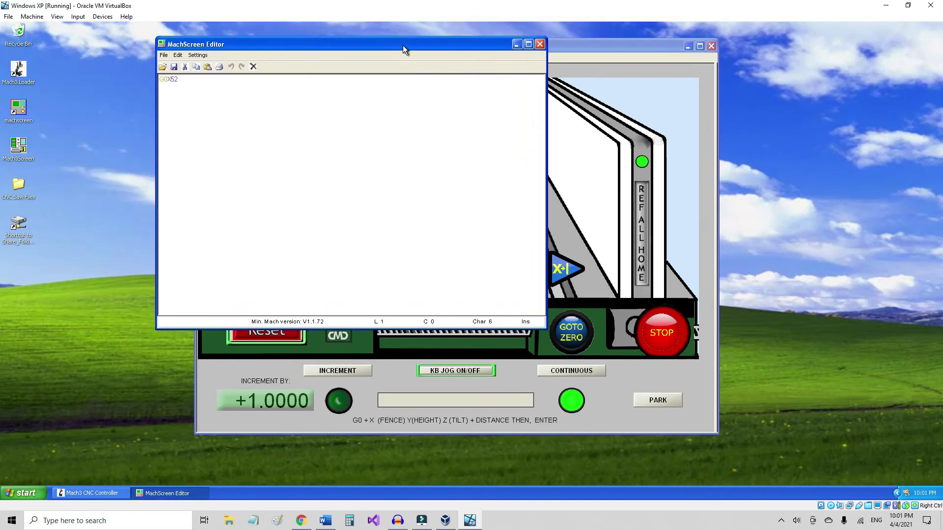
left_click(168, 58)
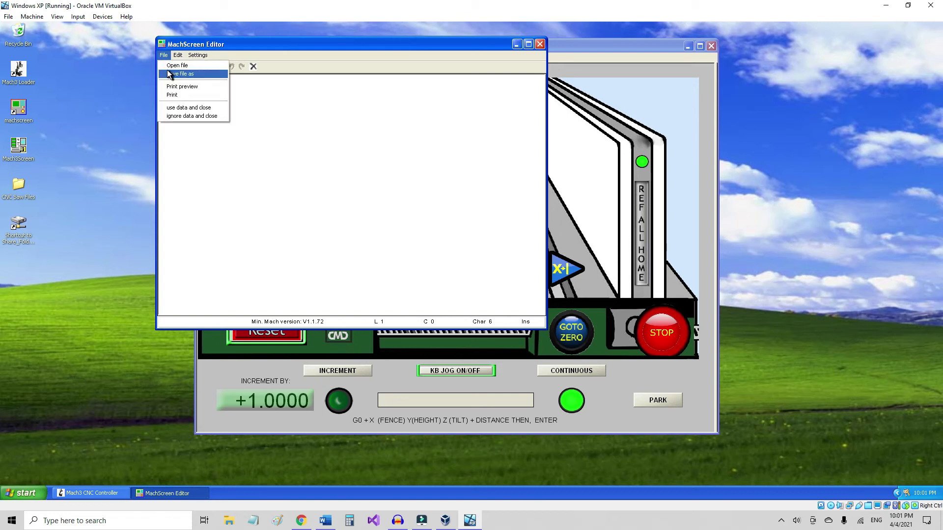
left_click(175, 108)
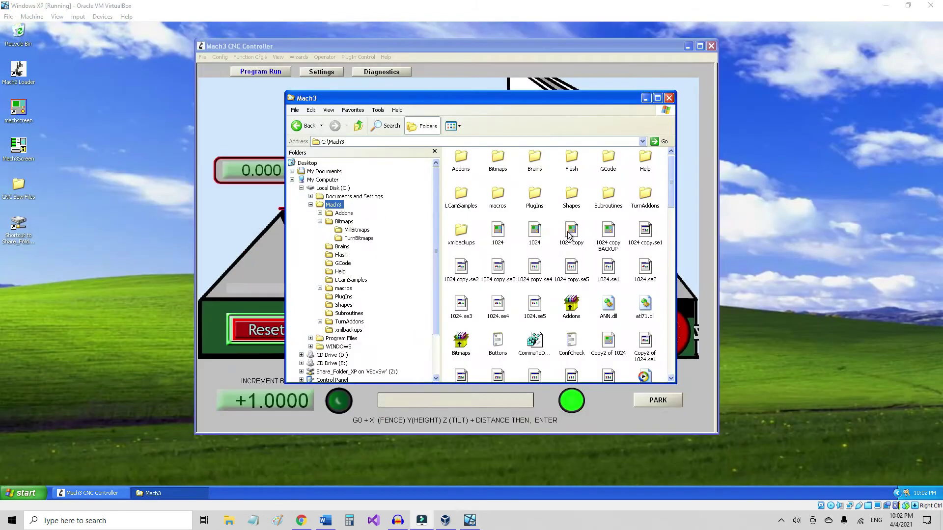
- Copy the 1024 copy.set screen-set file from C:\Mach3
left_click(571, 231)
right_click(569, 234)
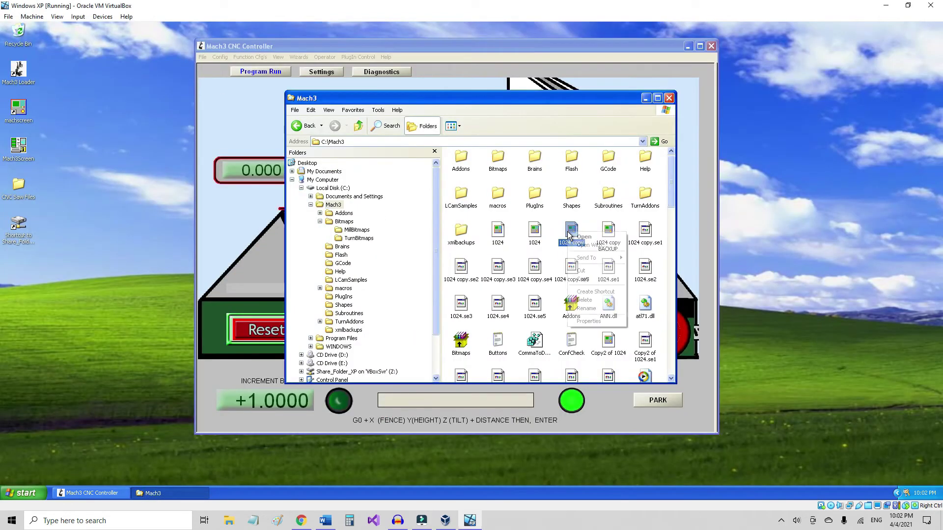
left_click(586, 279)
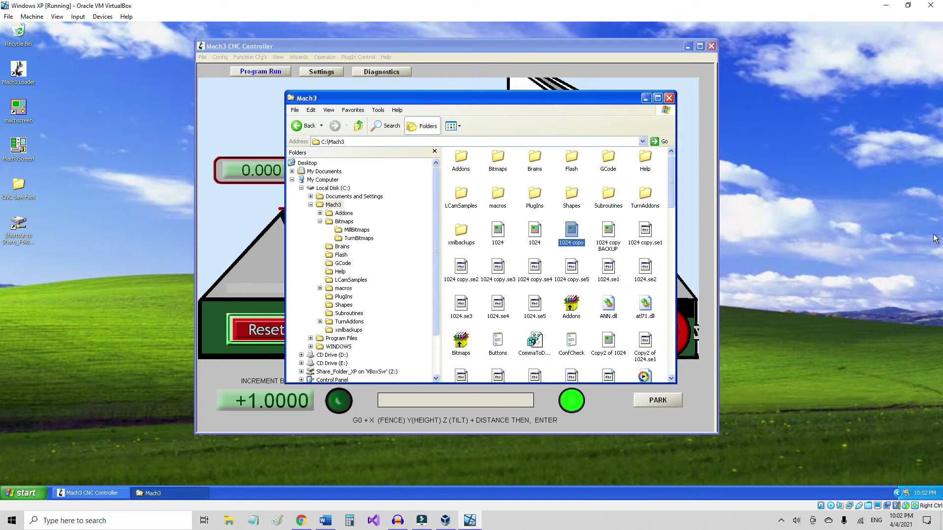
left_click(422, 521)
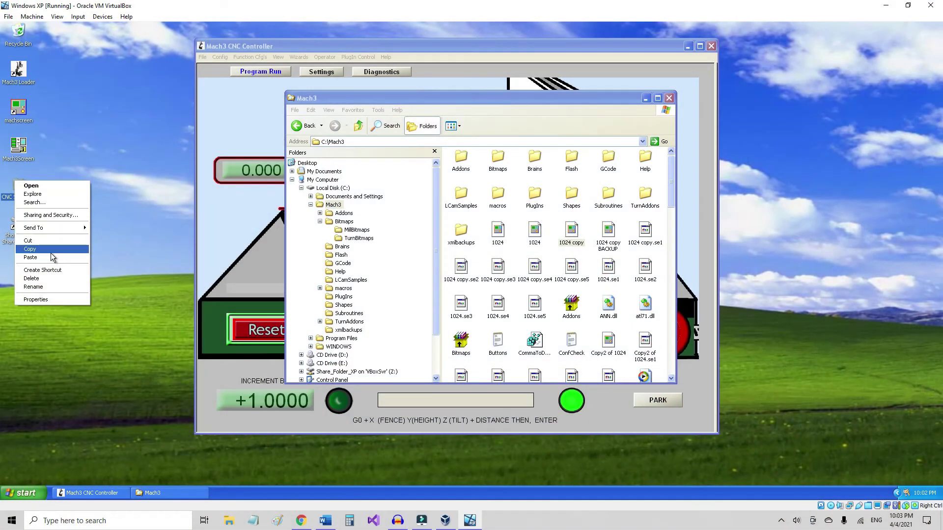
left_click(181, 152)
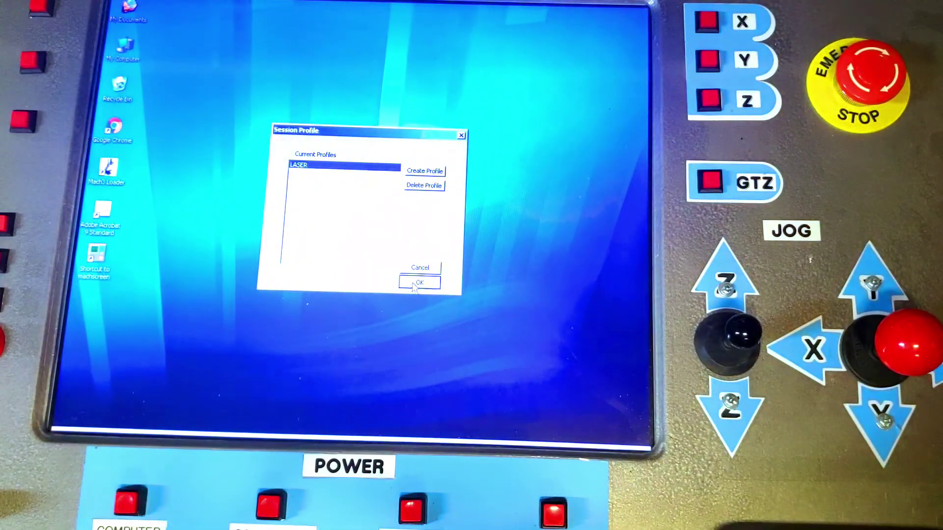
- Start Mach3 under the LASER profile, reset the emergency, and load the 1024 copy screens
left_click(418, 283)
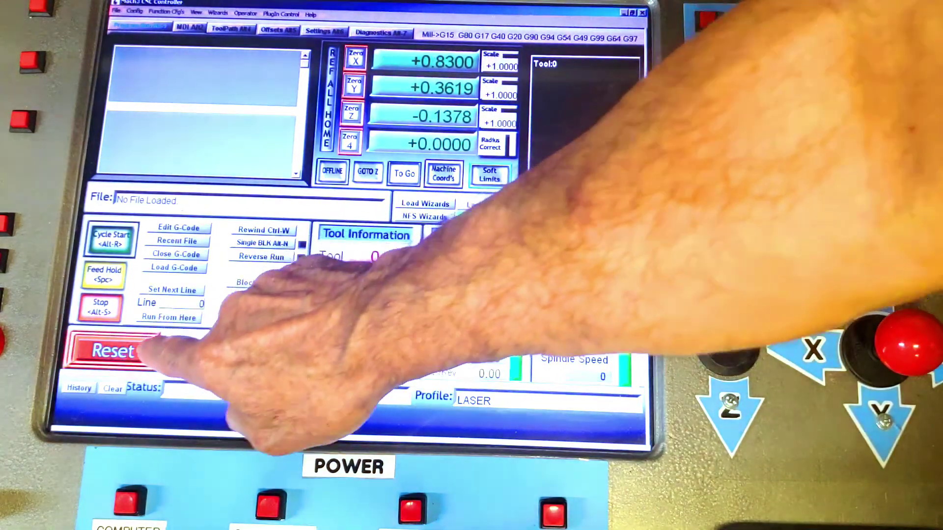
left_click(113, 351)
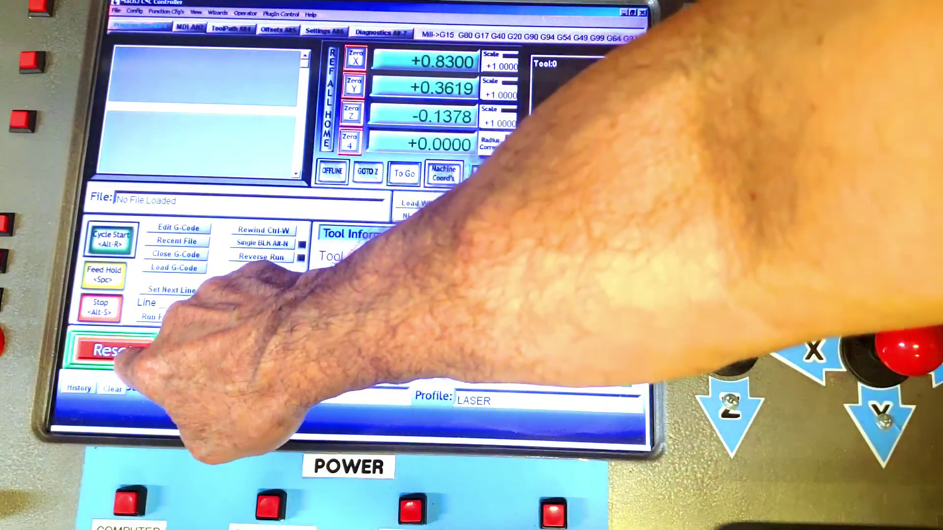
left_click(195, 13)
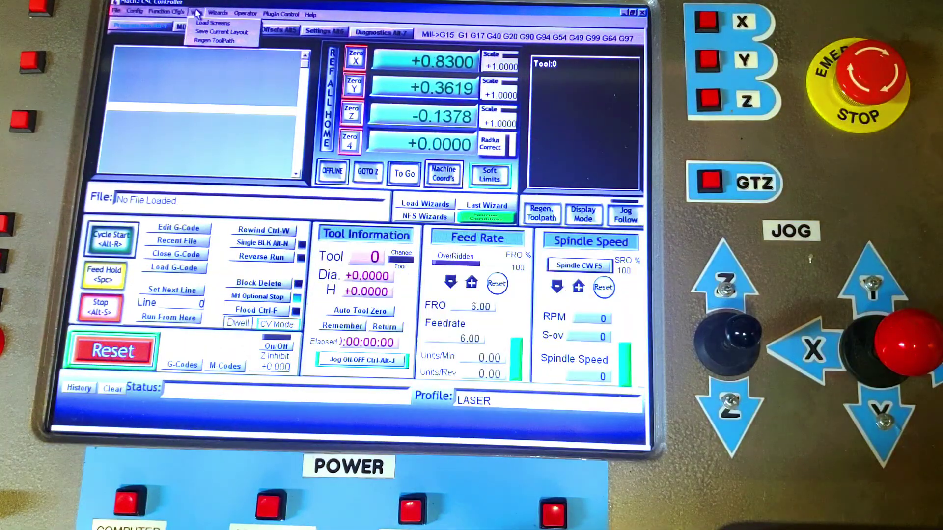
left_click(200, 23)
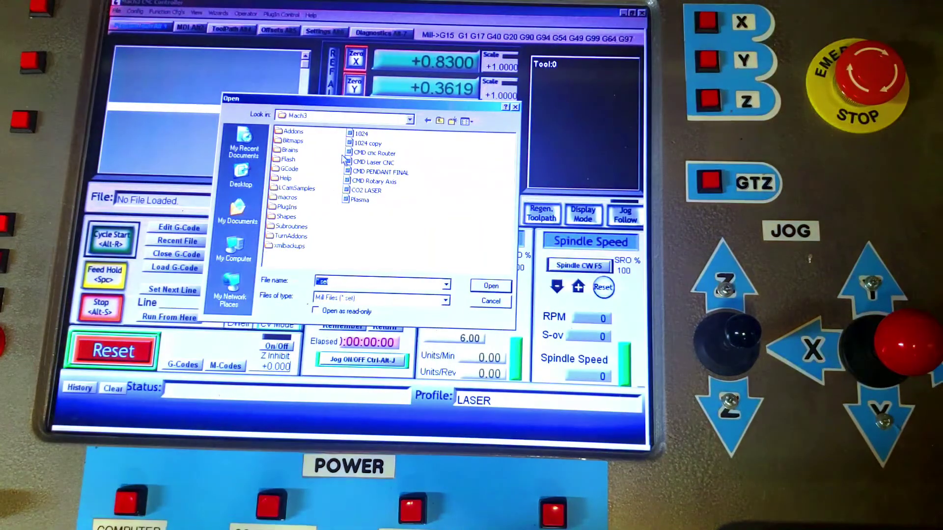
left_click(490, 287)
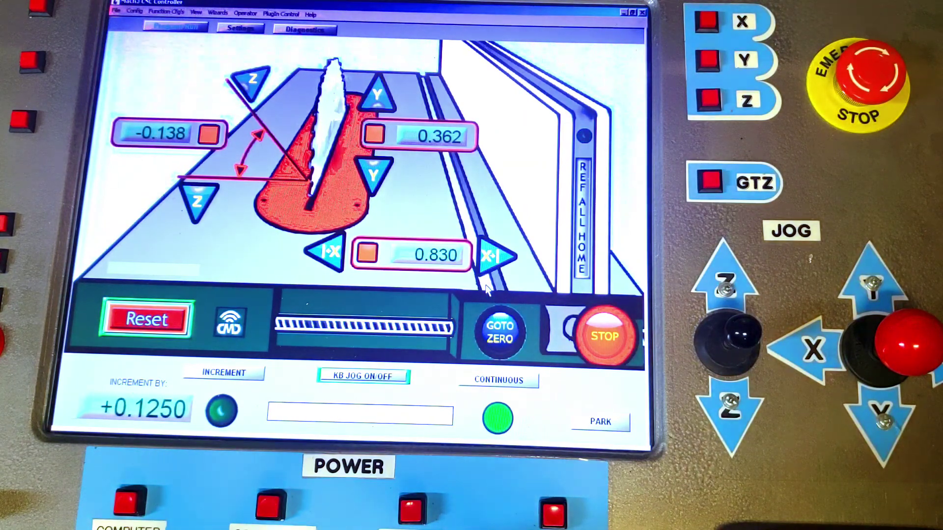
- Reference all axes home, enable Mach Coord readouts in Settings, and return to Program Run
left_click(582, 227)
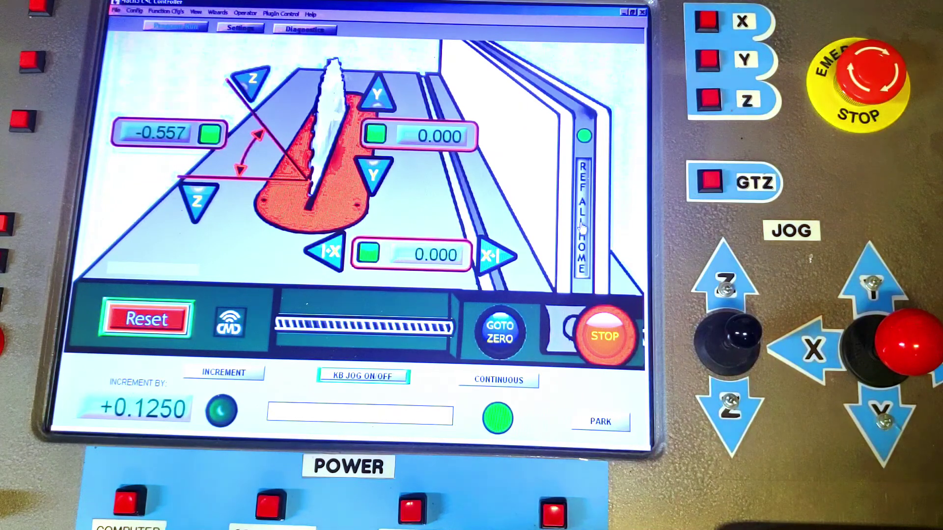
left_click(240, 28)
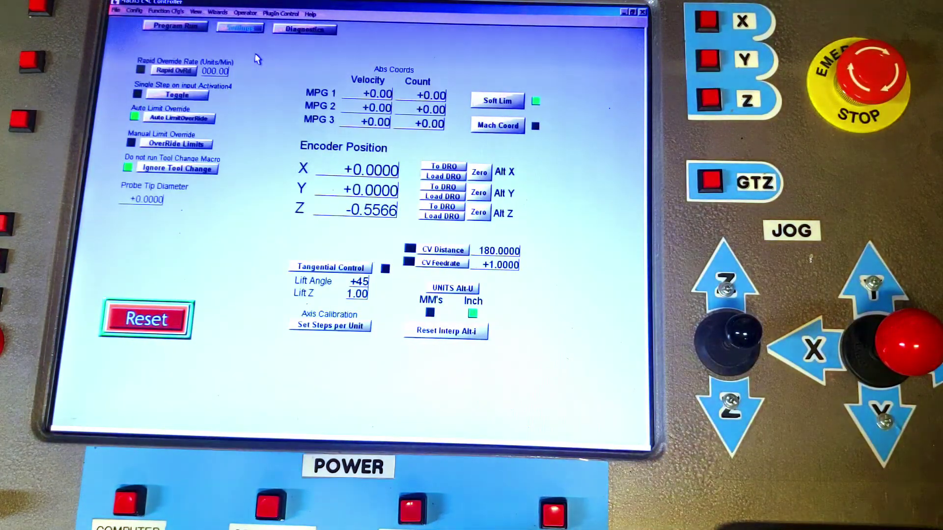
left_click(496, 126)
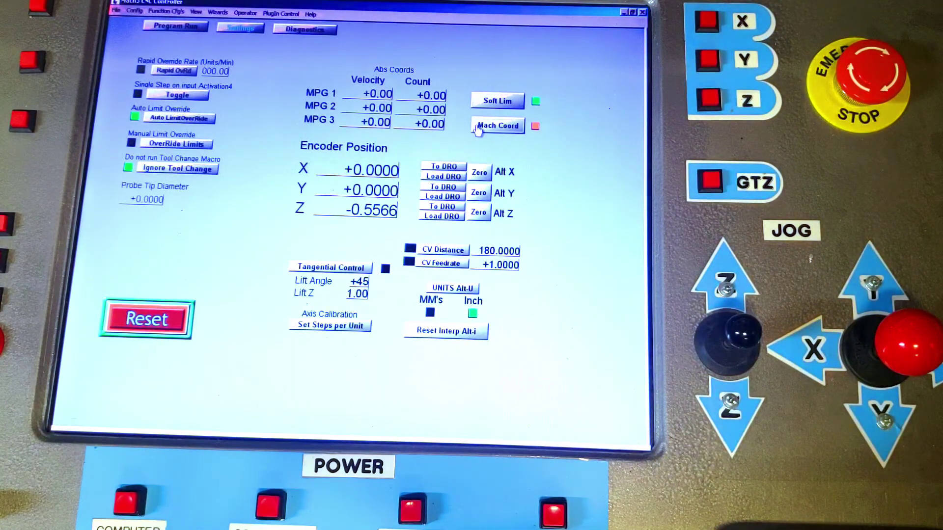
key("alt+1")
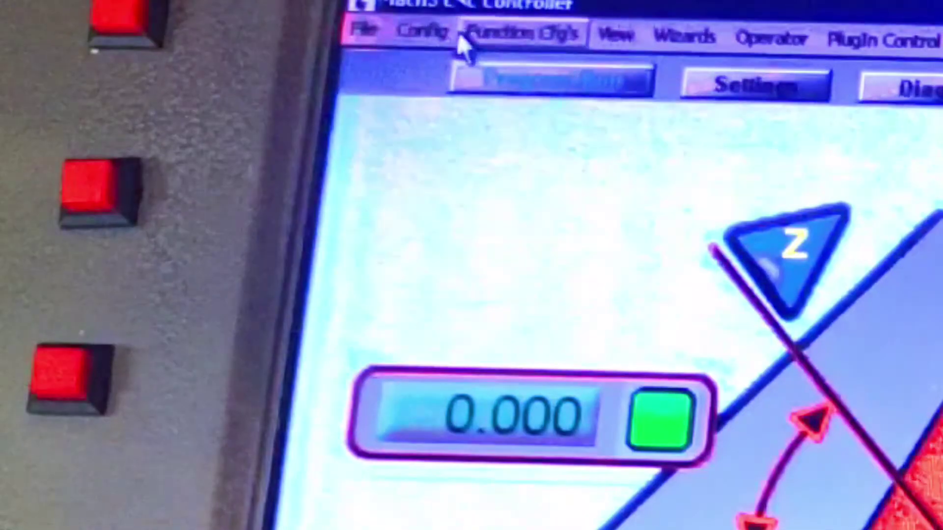
- Open the Homing/Limits settings from the Config menu
left_click(135, 12)
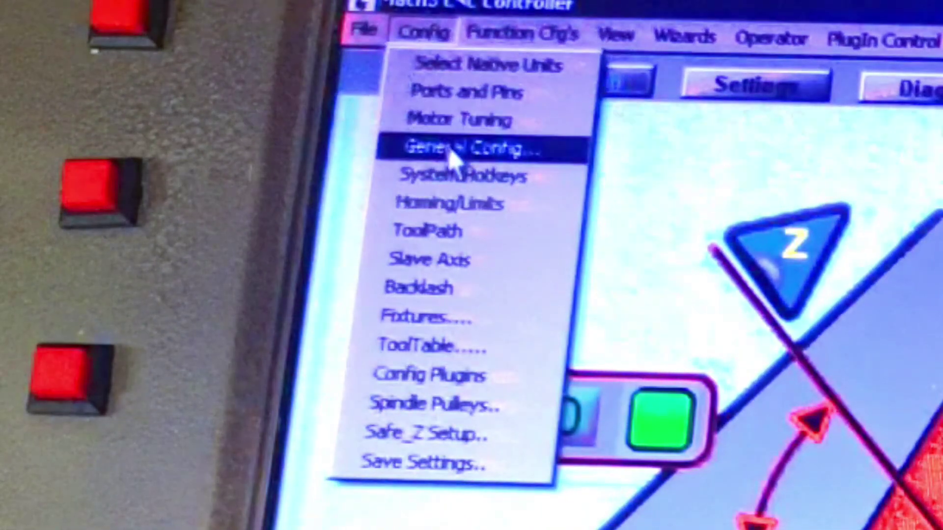
left_click(450, 203)
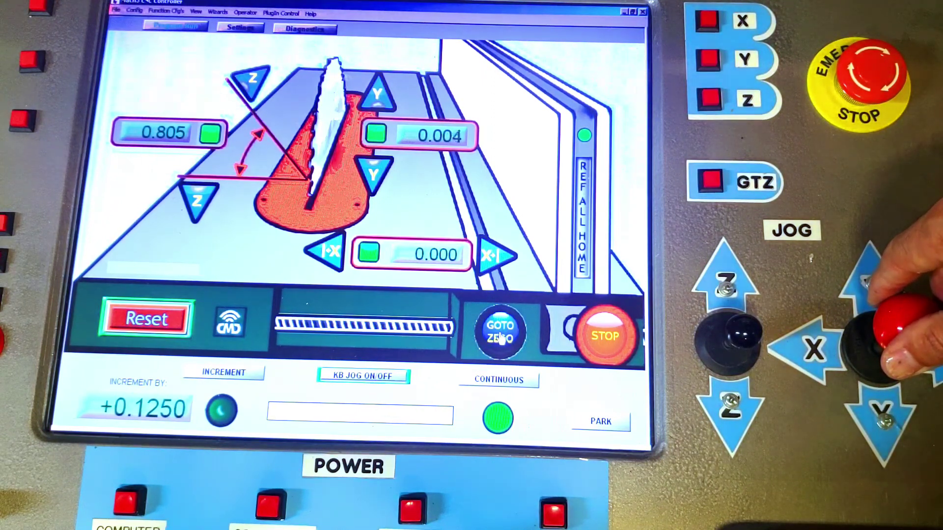
- Run G0X4Y5 from the MDI line, then return fence, height and tilt to 0.000
type("G0X4")
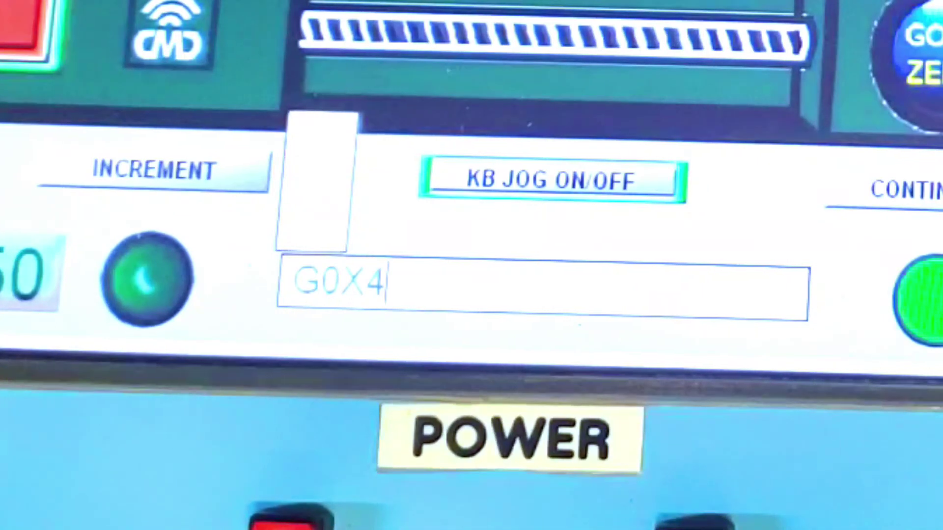
type("Y5Z1")
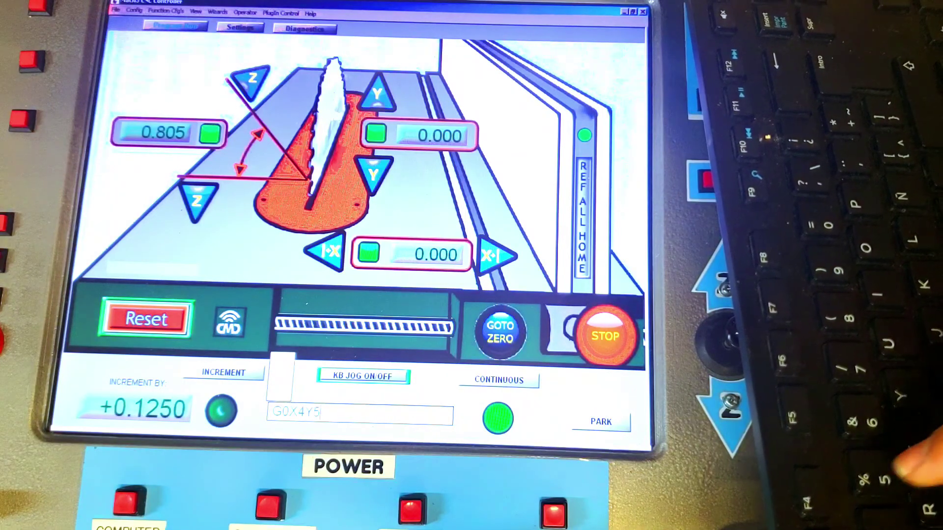
key("Return")
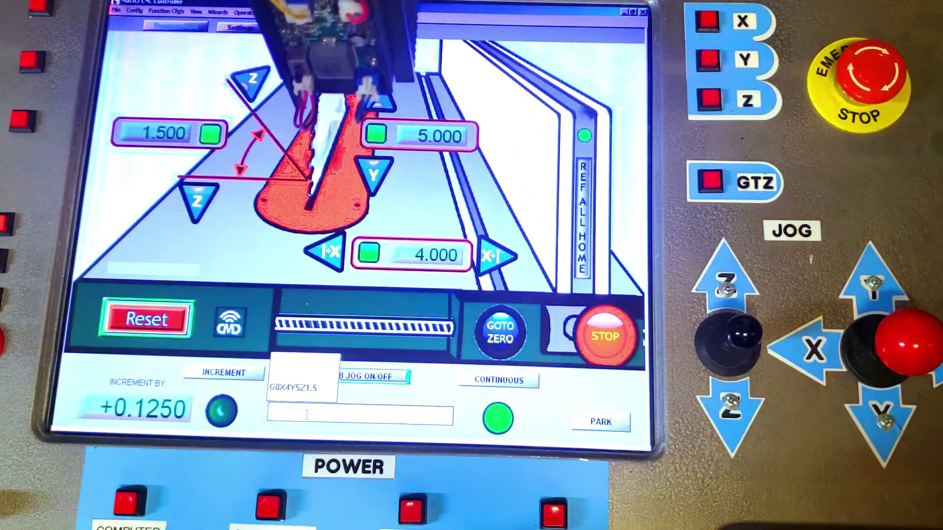
left_click(500, 337)
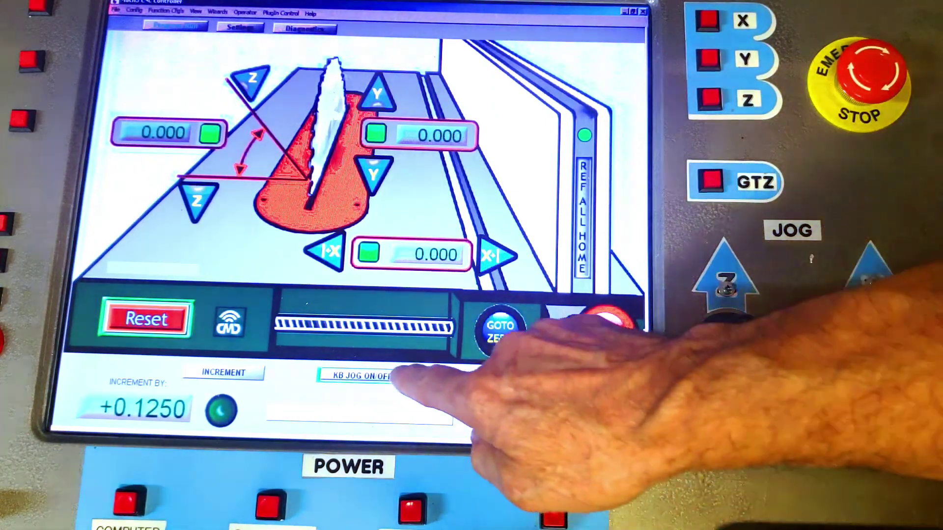
- Toggle keyboard jogging and jog the X axis continuously in the positive direction
left_click(371, 376)
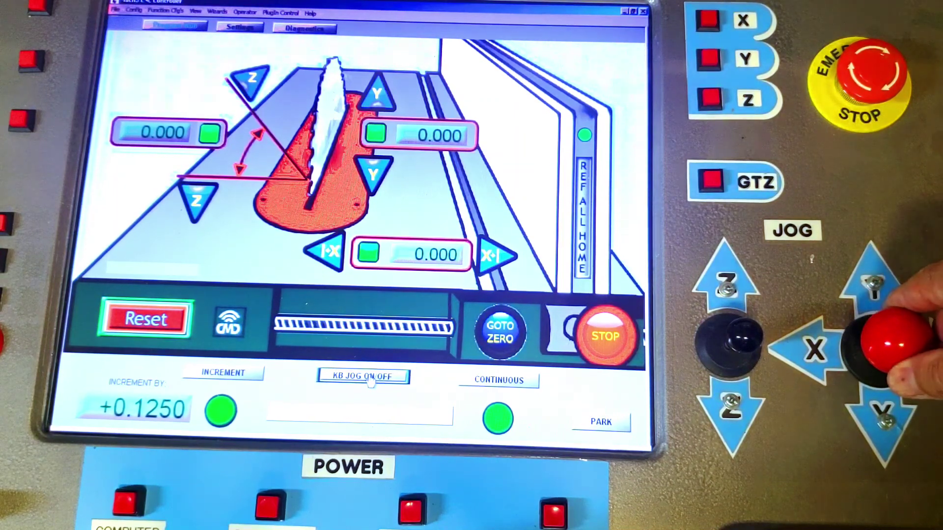
left_click(495, 255)
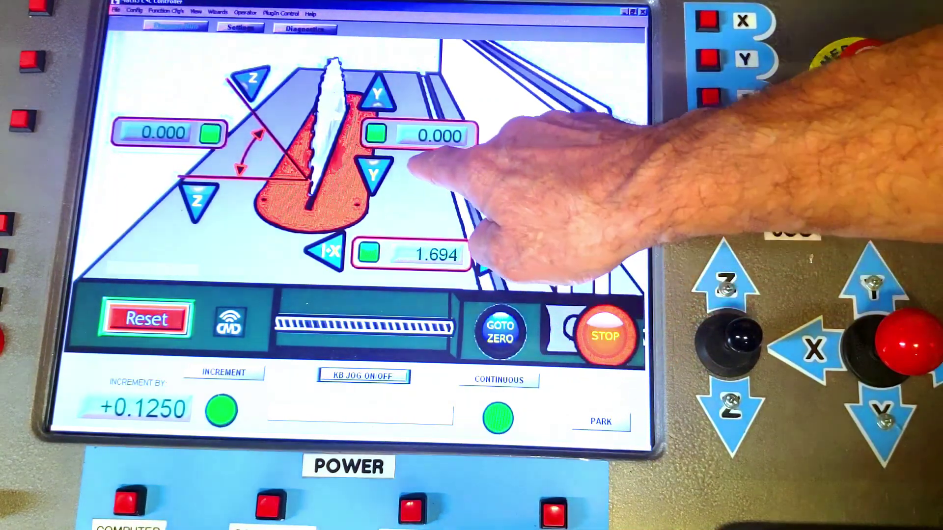
left_click(498, 334)
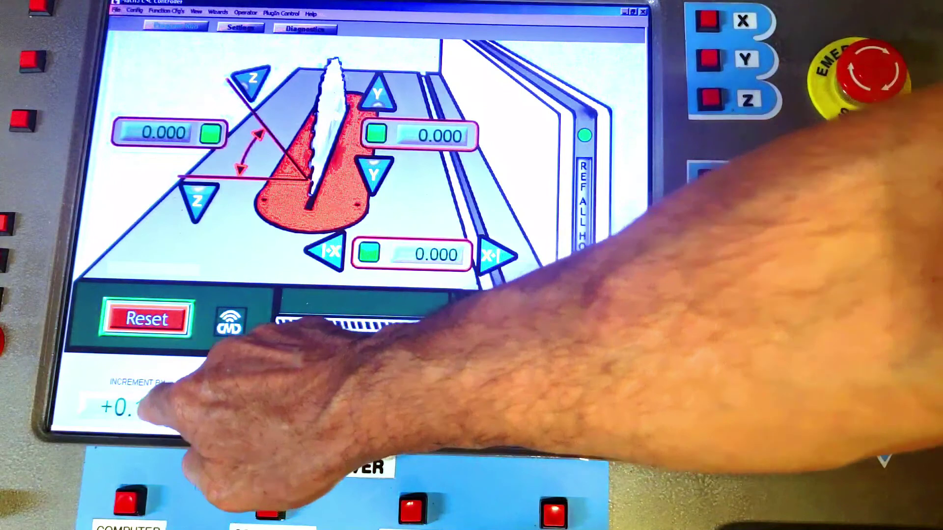
- Step-jog X at a 0.5000 increment to 1.000, then start parking and stop at 9.309
key("5")
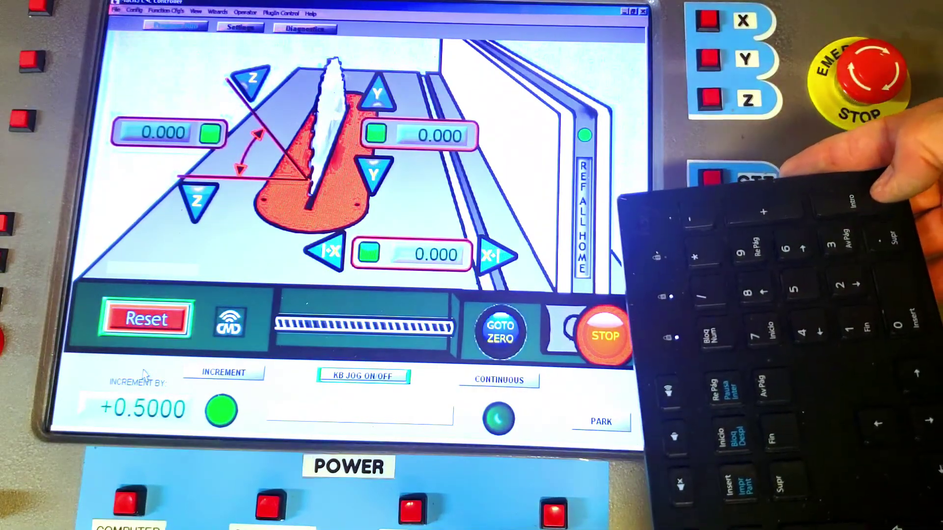
left_click(496, 255)
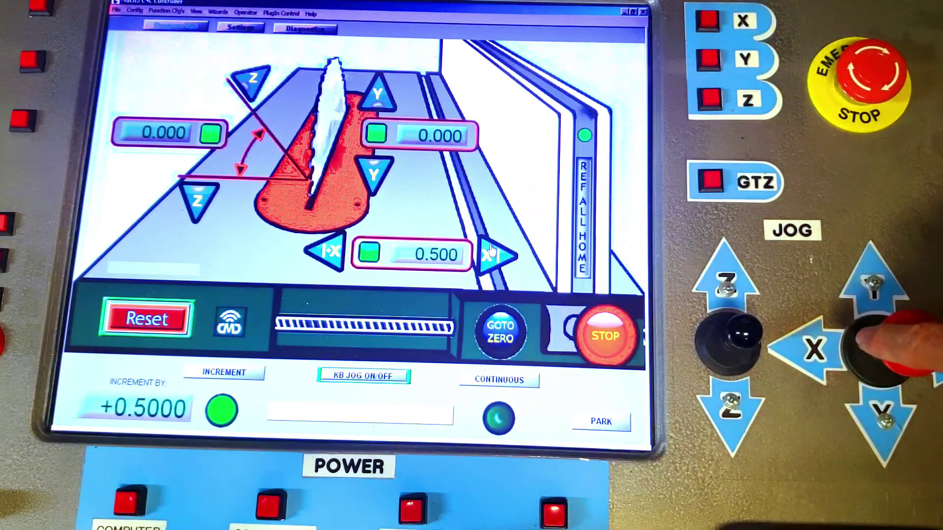
key("Right")
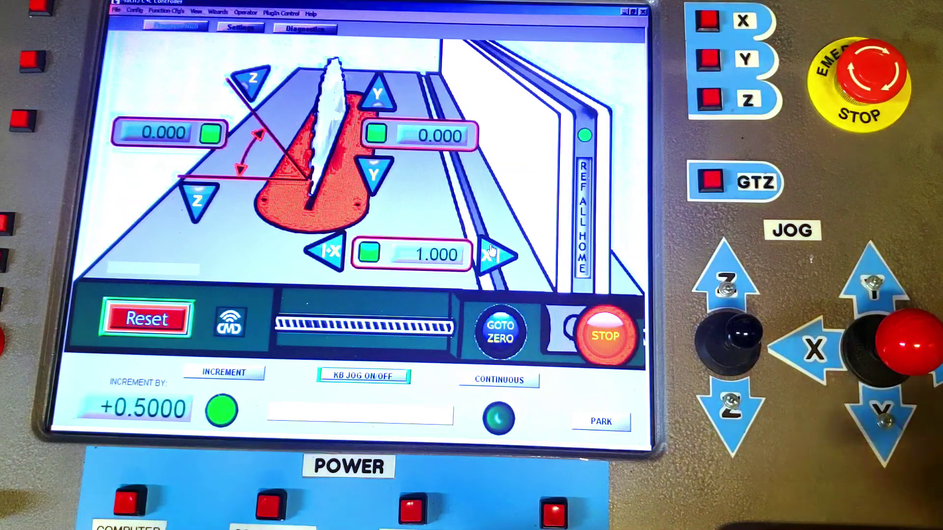
left_click(607, 423)
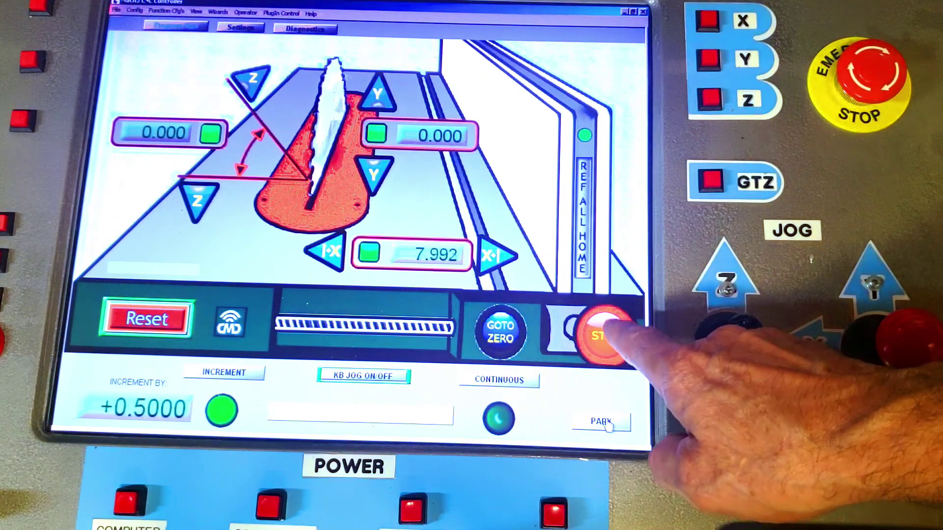
left_click(607, 335)
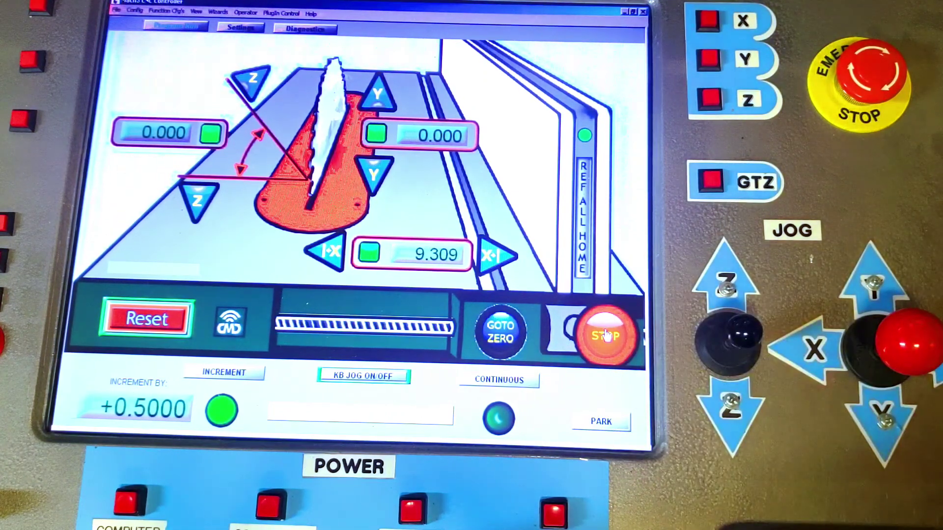